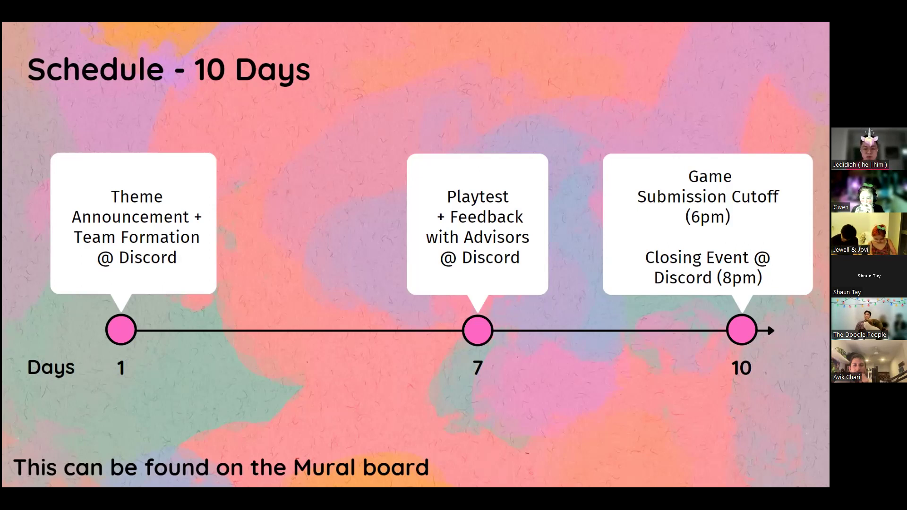
- Advance the shared kickoff slides to the Schedule for Today slide
{"action": "key", "text": "Right"}
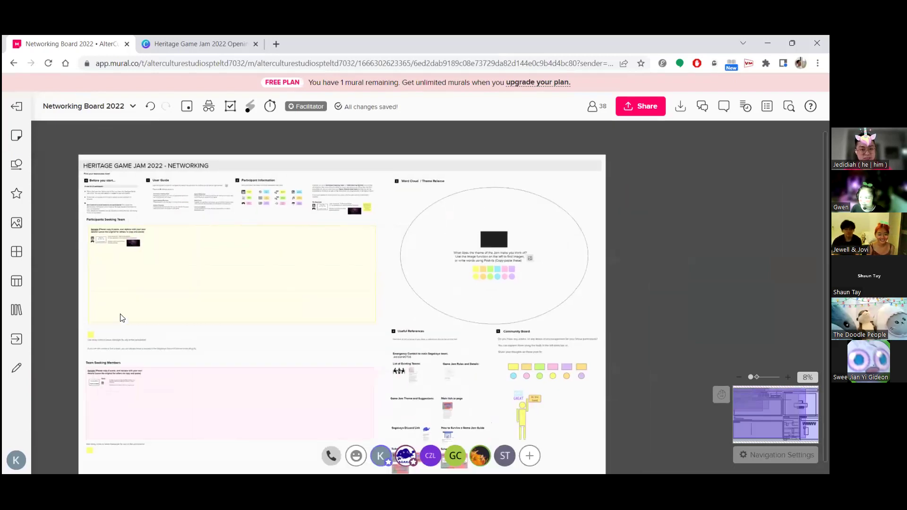
- Select the locked Word Cloud section and check its options menu, changing nothing
{"action": "scroll", "coordinate": [146, 326], "scroll_direction": "up", "scroll_amount": 3}
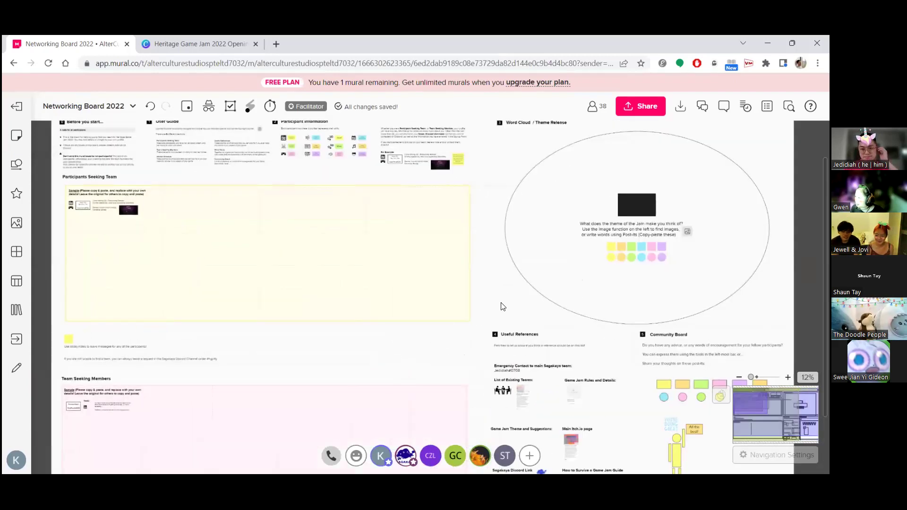
{"action": "left_click_drag", "start_coordinate": [502, 298], "coordinate": [416, 336]}
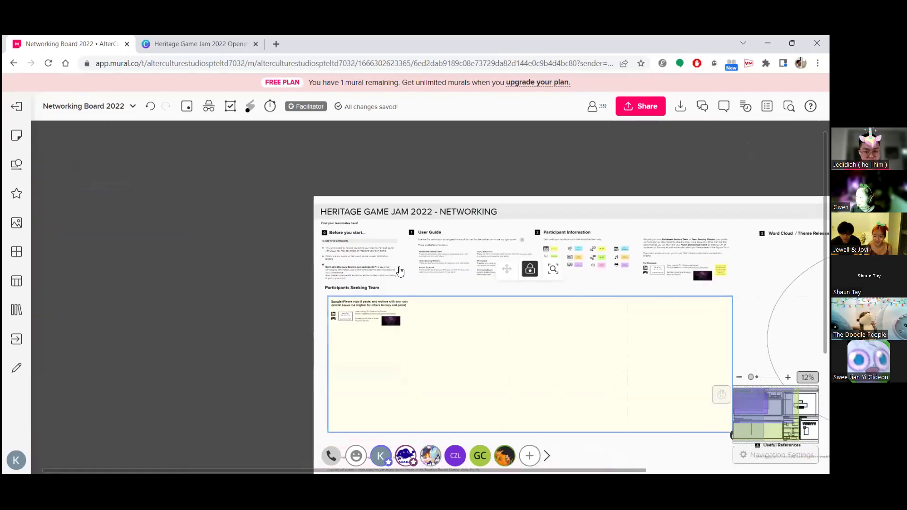
{"action": "right_click", "coordinate": [412, 336]}
{"action": "left_click", "coordinate": [177, 320]}
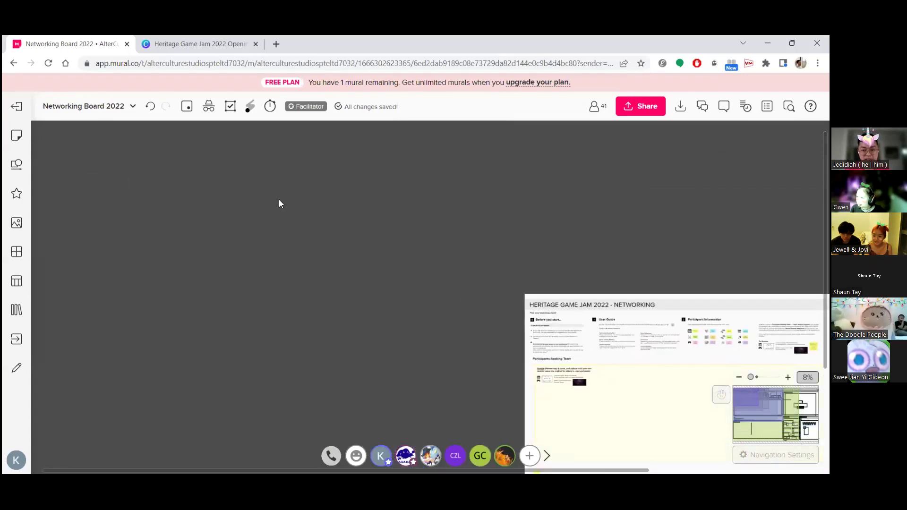
- Lock the board title and top row of sections, then check the locked Word Cloud items
{"action": "left_click_drag", "start_coordinate": [192, 177], "coordinate": [491, 251]}
{"action": "right_click", "coordinate": [492, 250]}
{"action": "mouse_move", "coordinate": [581, 261]}
{"action": "left_click", "coordinate": [678, 276]}
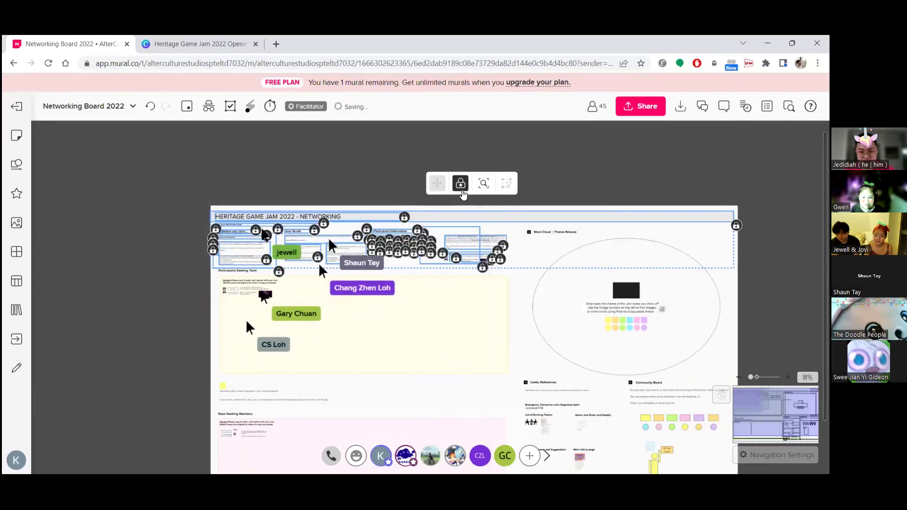
{"action": "left_click", "coordinate": [399, 351]}
{"action": "scroll", "coordinate": [440, 288], "scroll_direction": "right", "scroll_amount": 5}
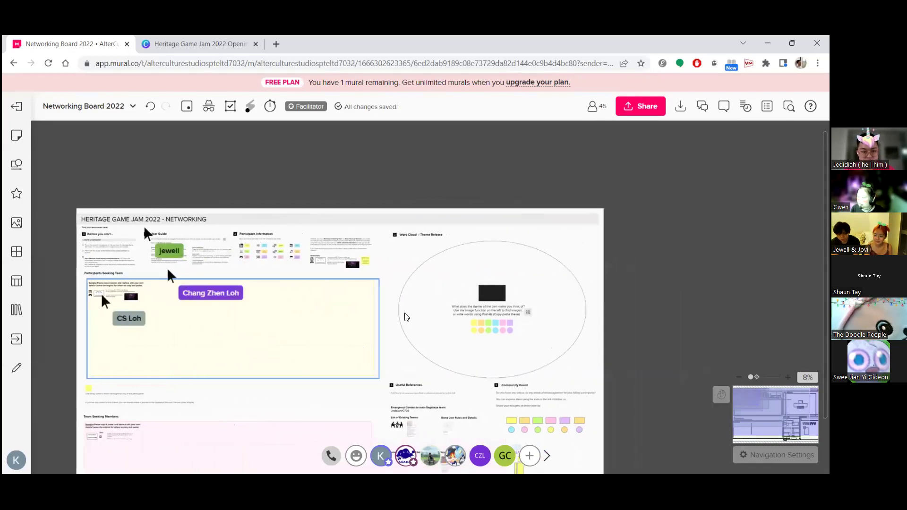
{"action": "left_click", "coordinate": [394, 236]}
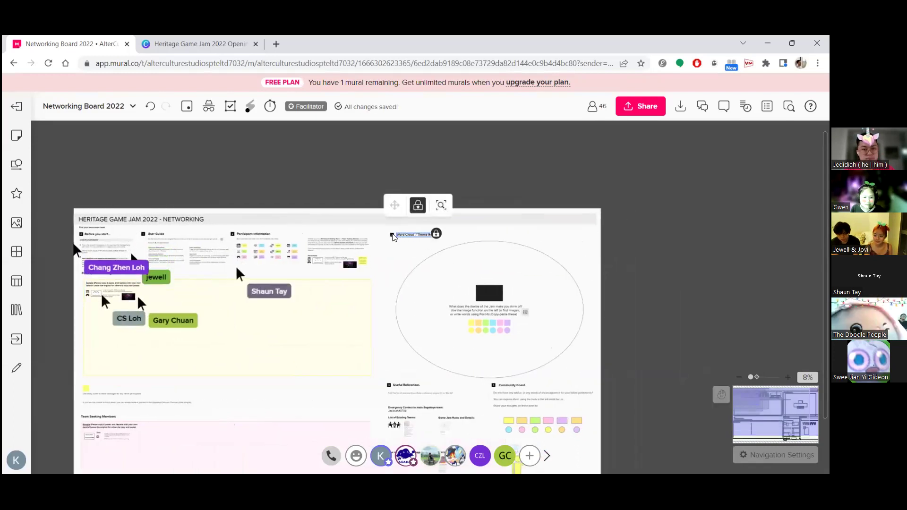
{"action": "left_click", "coordinate": [392, 235]}
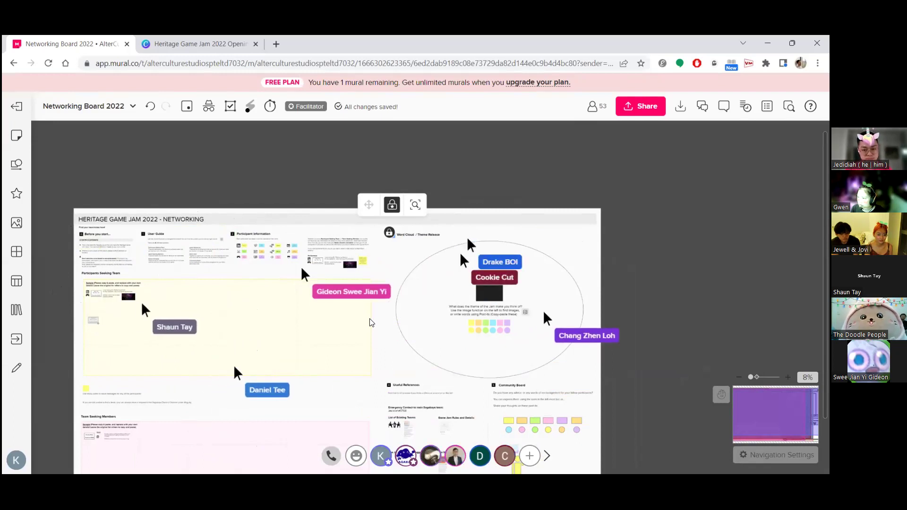
- Unlock and delete the black cover image to reveal THEME: RENEWAL, then pan back over the board
{"action": "scroll", "coordinate": [464, 316], "scroll_direction": "up", "scroll_amount": 3}
{"action": "right_click", "coordinate": [500, 284]}
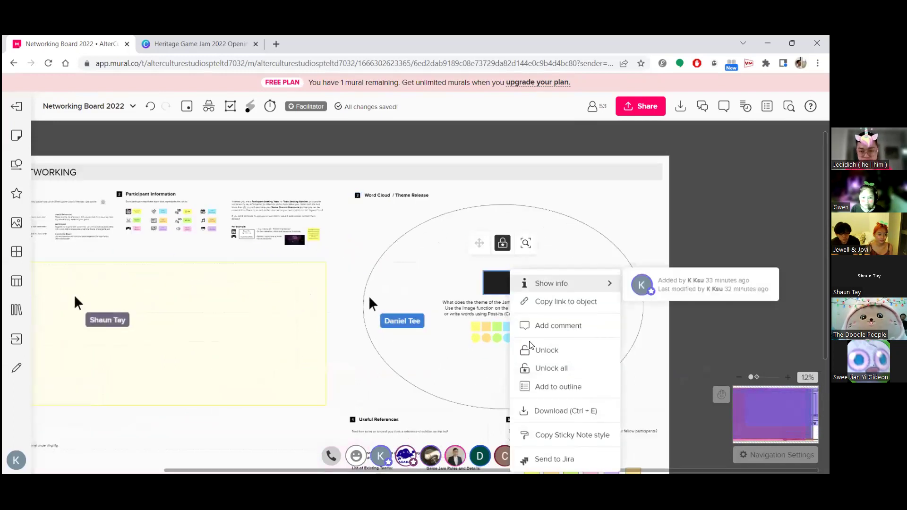
{"action": "left_click", "coordinate": [529, 345]}
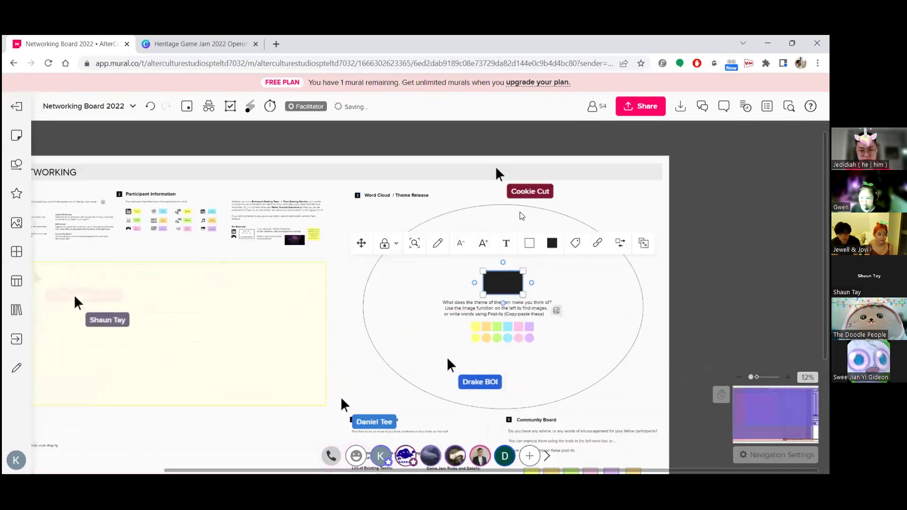
{"action": "left_click", "coordinate": [517, 274]}
{"action": "key", "text": "Delete"}
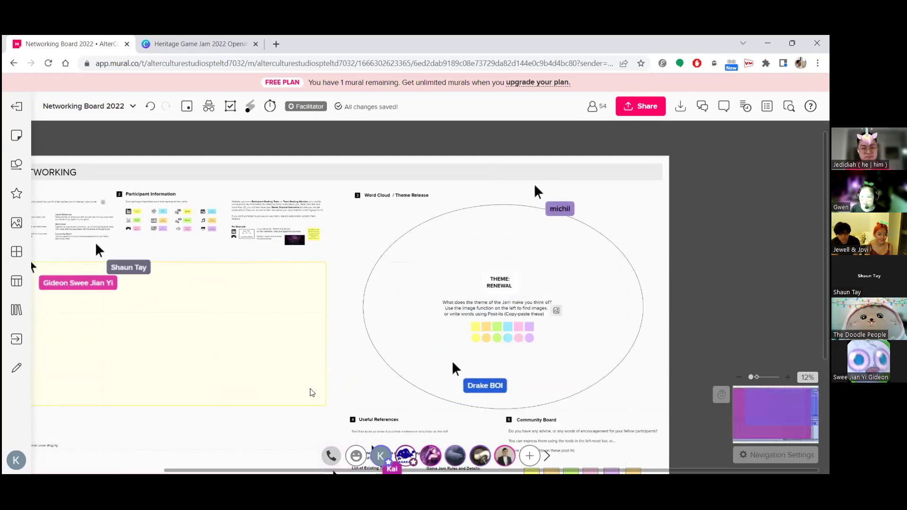
{"action": "scroll", "coordinate": [312, 393], "scroll_direction": "down", "scroll_amount": 3}
{"action": "left_click_drag", "start_coordinate": [310, 390], "coordinate": [405, 320]}
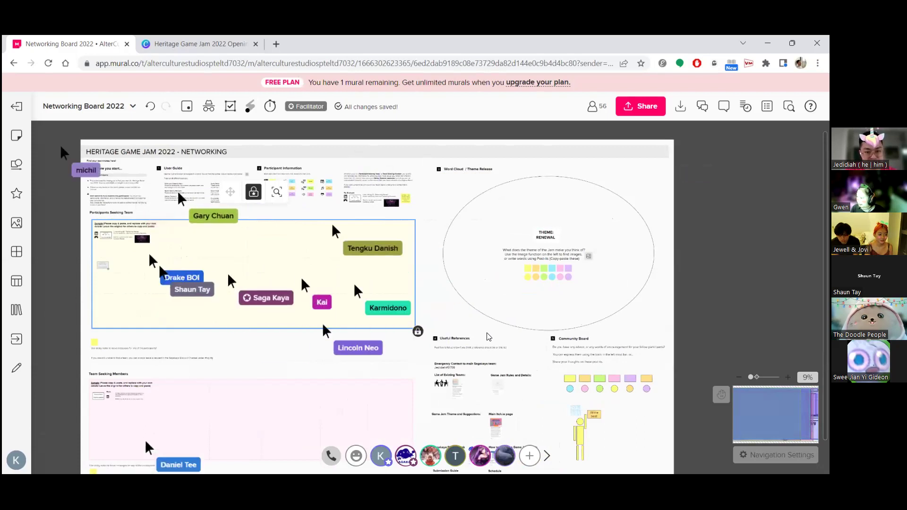
{"action": "right_click", "coordinate": [488, 333]}
{"action": "left_click", "coordinate": [457, 331]}
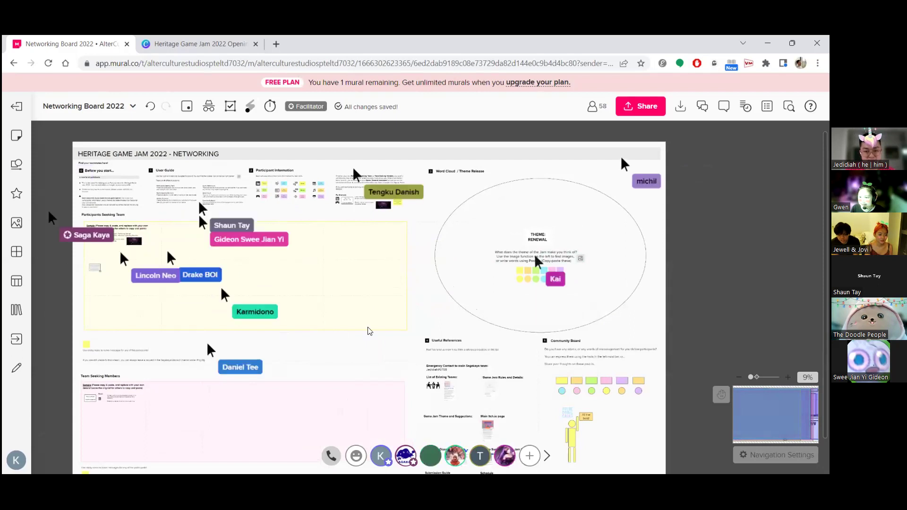
- Summon all participants to the Word Cloud theme section with Facilitator Superpowers
{"action": "scroll", "coordinate": [422, 312], "scroll_direction": "up", "scroll_amount": 2}
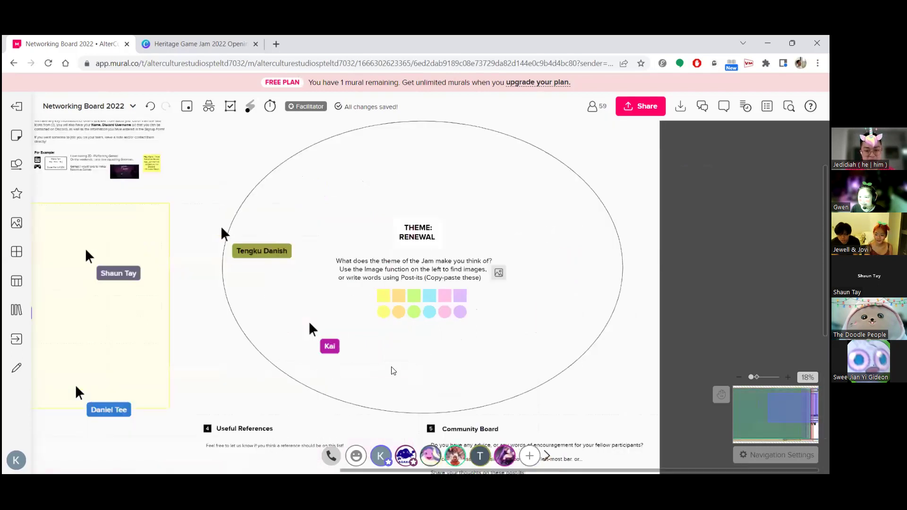
{"action": "scroll", "coordinate": [405, 379], "scroll_direction": "up", "scroll_amount": 2}
{"action": "scroll", "coordinate": [400, 459], "scroll_direction": "up", "scroll_amount": 2}
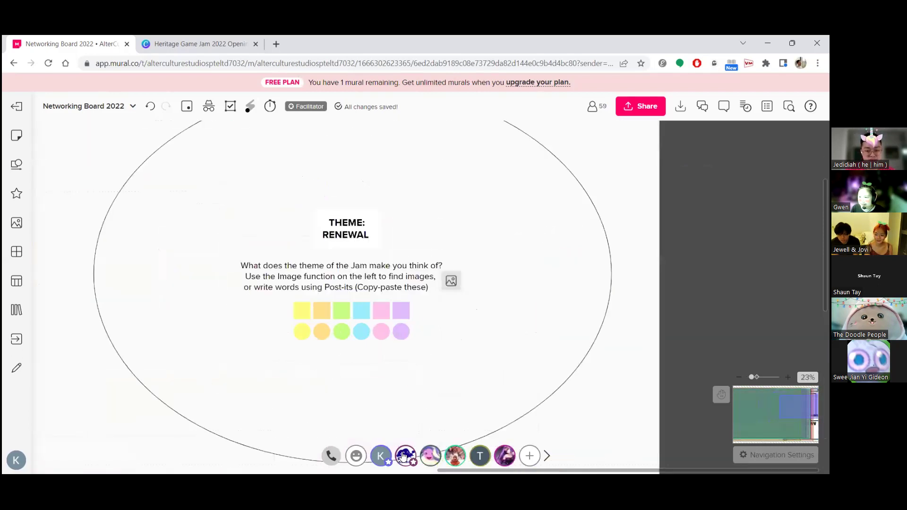
{"action": "left_click", "coordinate": [403, 457]}
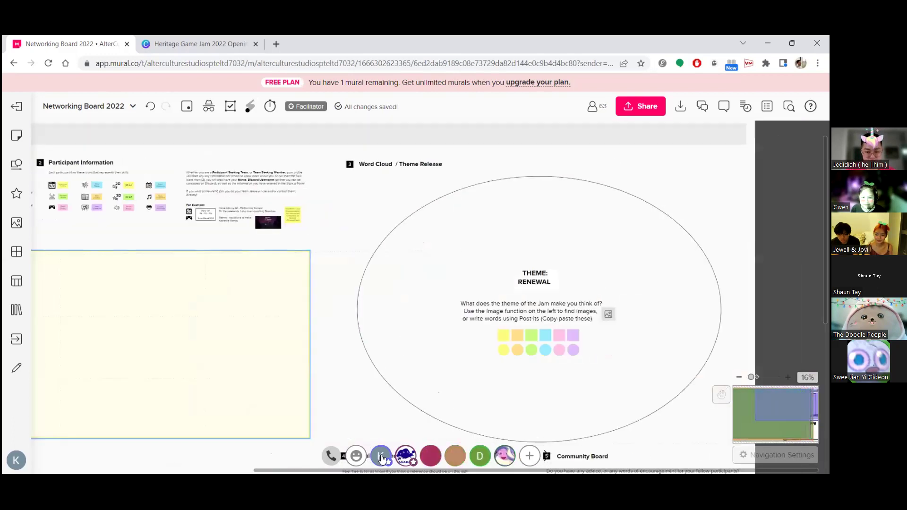
{"action": "left_click", "coordinate": [381, 456]}
{"action": "left_click", "coordinate": [409, 354]}
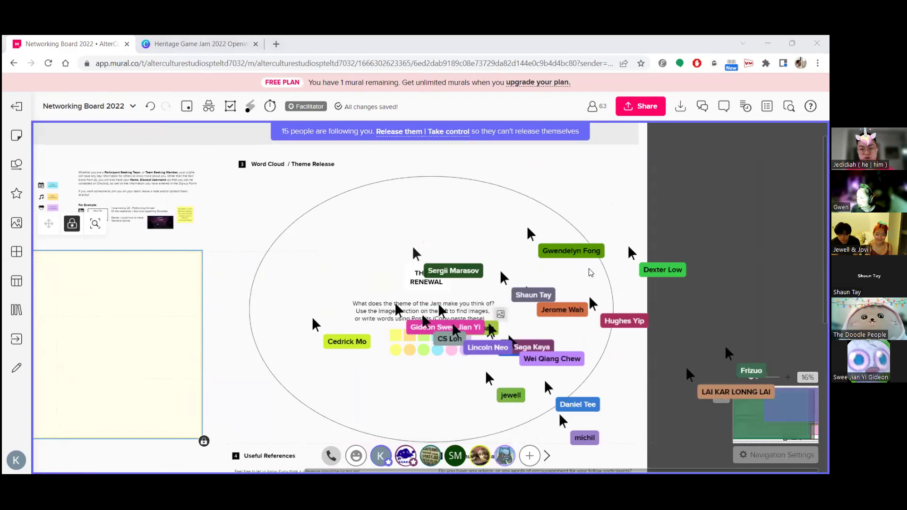
- Zoom in on the THEME: RENEWAL Word Cloud while participants add notes and images
{"action": "scroll", "coordinate": [596, 276], "scroll_direction": "up", "scroll_amount": 2}
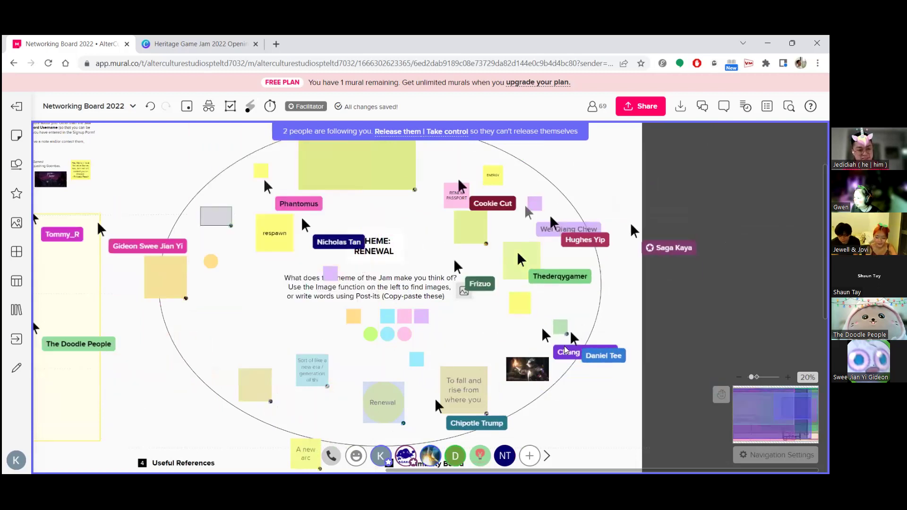
- Move the large yellow sticky note left, off the Word Cloud ellipse
{"action": "scroll", "coordinate": [554, 353], "scroll_direction": "down", "scroll_amount": 2}
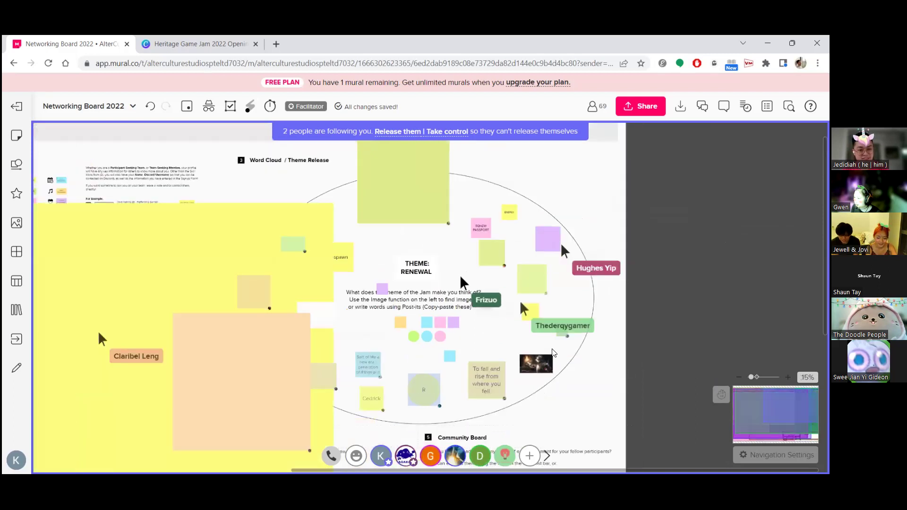
{"action": "scroll", "coordinate": [553, 356], "scroll_direction": "down", "scroll_amount": 1}
{"action": "scroll", "coordinate": [548, 363], "scroll_direction": "down", "scroll_amount": 2}
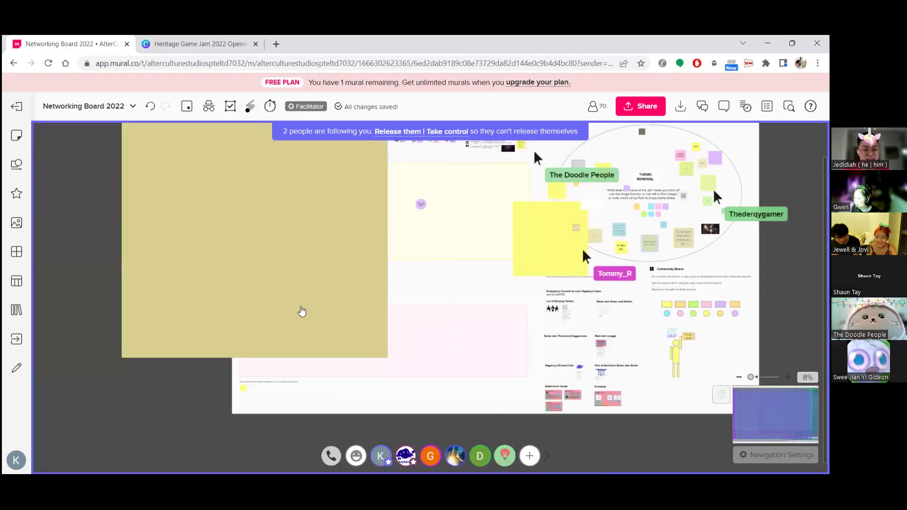
{"action": "left_click", "coordinate": [301, 311]}
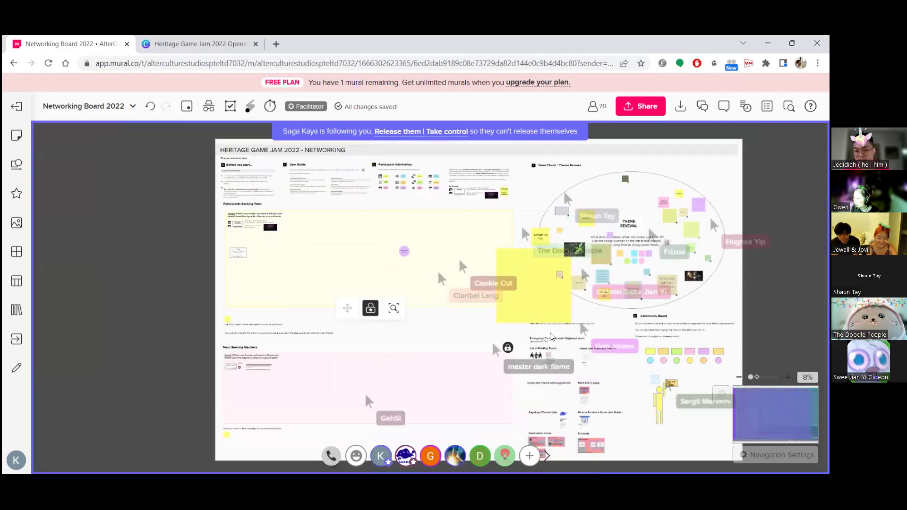
{"action": "scroll", "coordinate": [552, 333], "scroll_direction": "up", "scroll_amount": 3}
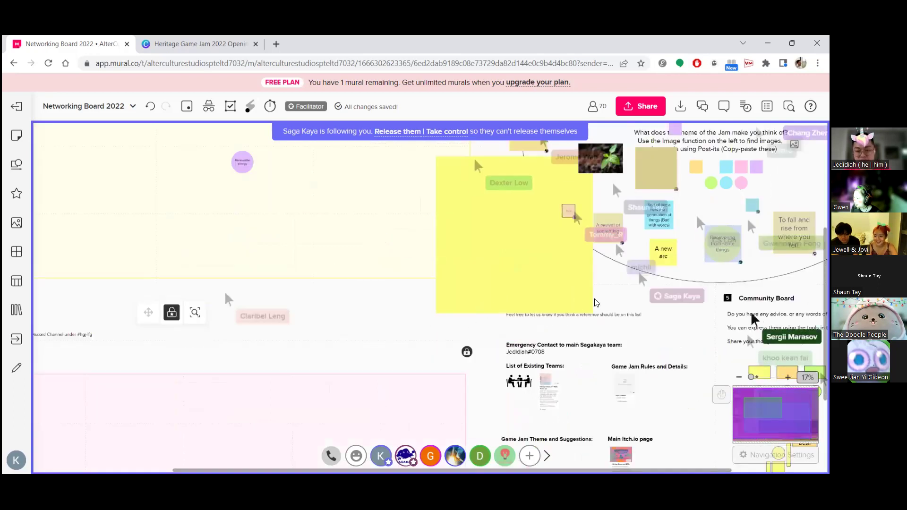
{"action": "left_click", "coordinate": [548, 300]}
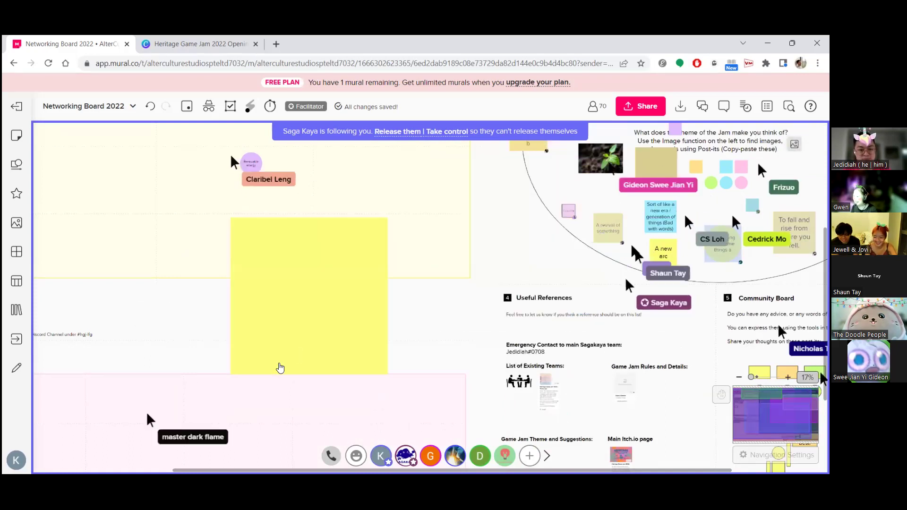
{"action": "left_click", "coordinate": [323, 294]}
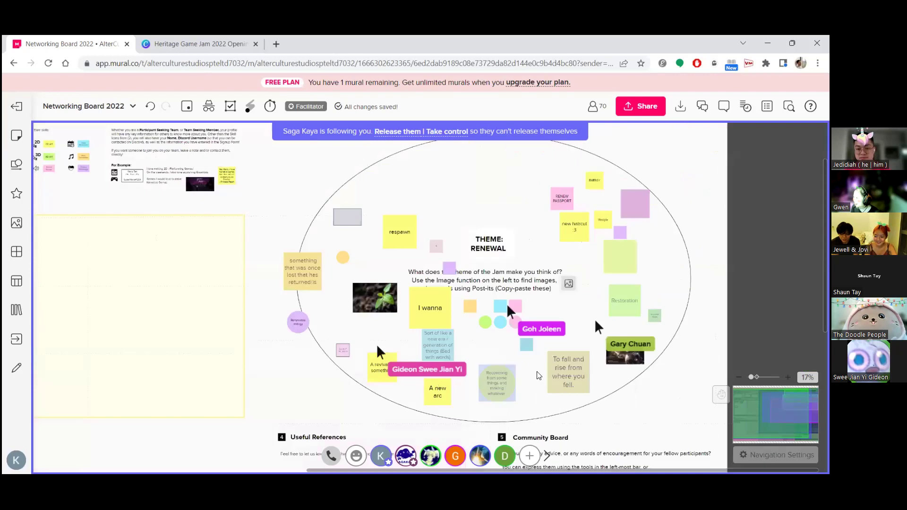
{"action": "scroll", "coordinate": [438, 387], "scroll_direction": "up", "scroll_amount": 5}
{"action": "scroll", "coordinate": [439, 387], "scroll_direction": "right", "scroll_amount": 8}
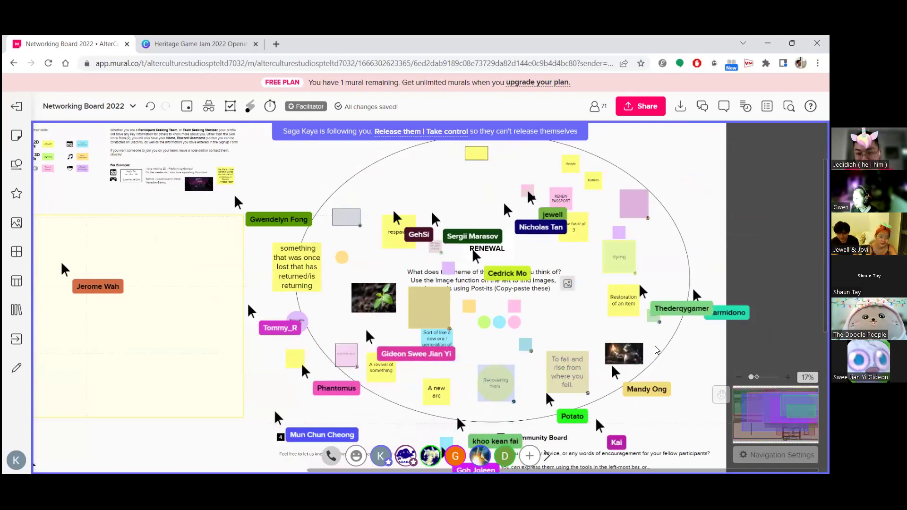
{"action": "scroll", "coordinate": [660, 351], "scroll_direction": "up", "scroll_amount": 2}
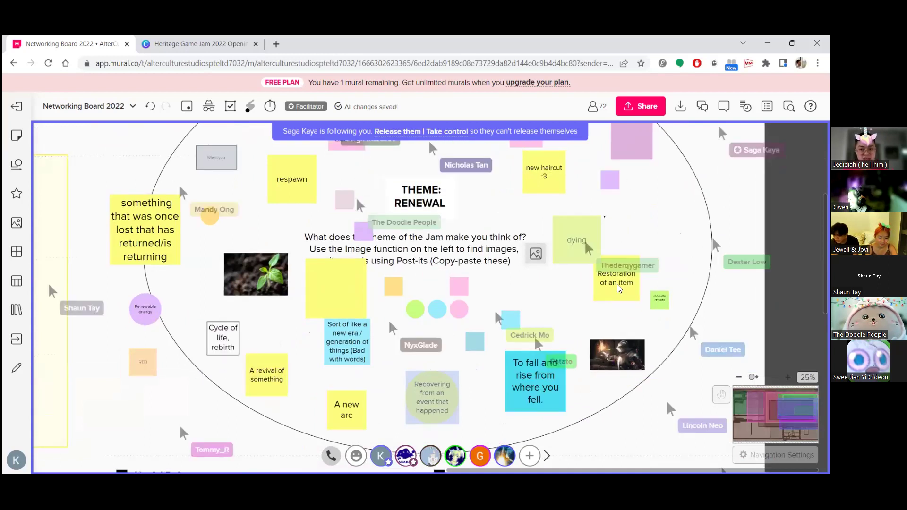
{"action": "scroll", "coordinate": [586, 279], "scroll_direction": "up", "scroll_amount": 3}
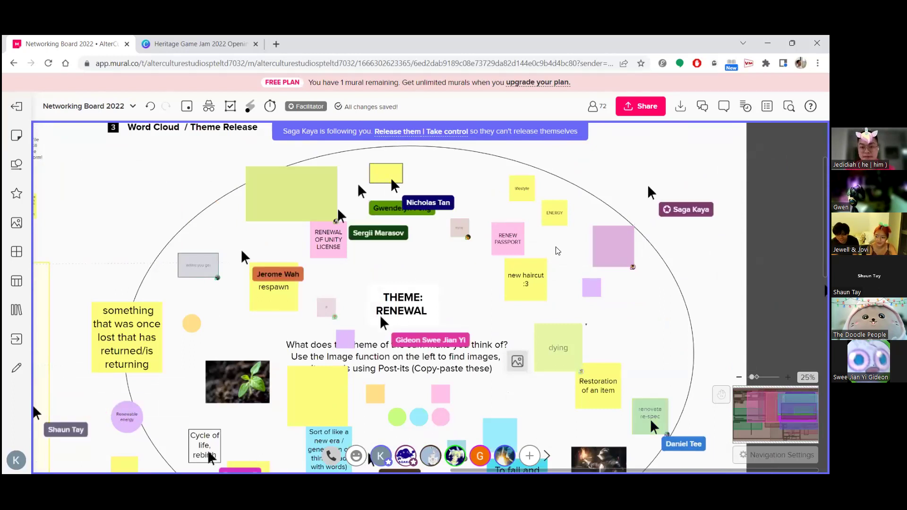
{"action": "scroll", "coordinate": [556, 245], "scroll_direction": "up", "scroll_amount": 2}
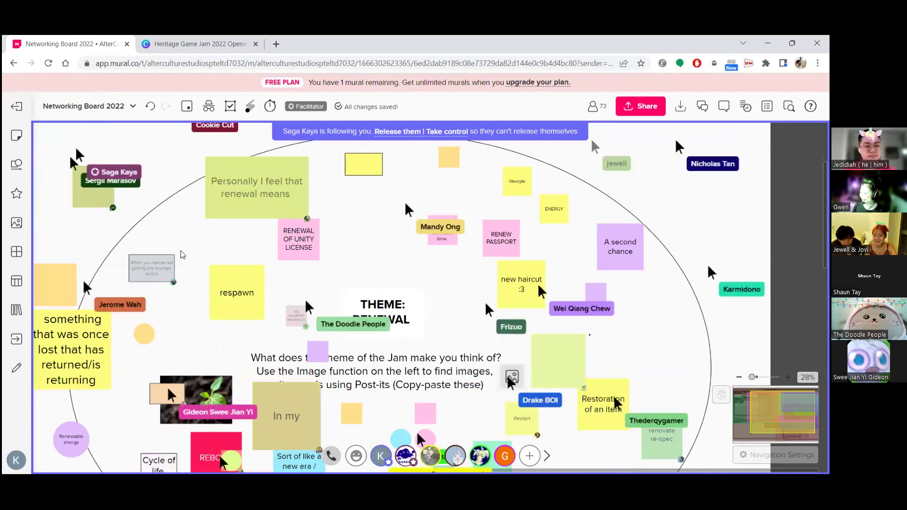
{"action": "scroll", "coordinate": [332, 155], "scroll_direction": "down", "scroll_amount": 3}
{"action": "scroll", "coordinate": [332, 155], "scroll_direction": "left", "scroll_amount": 4}
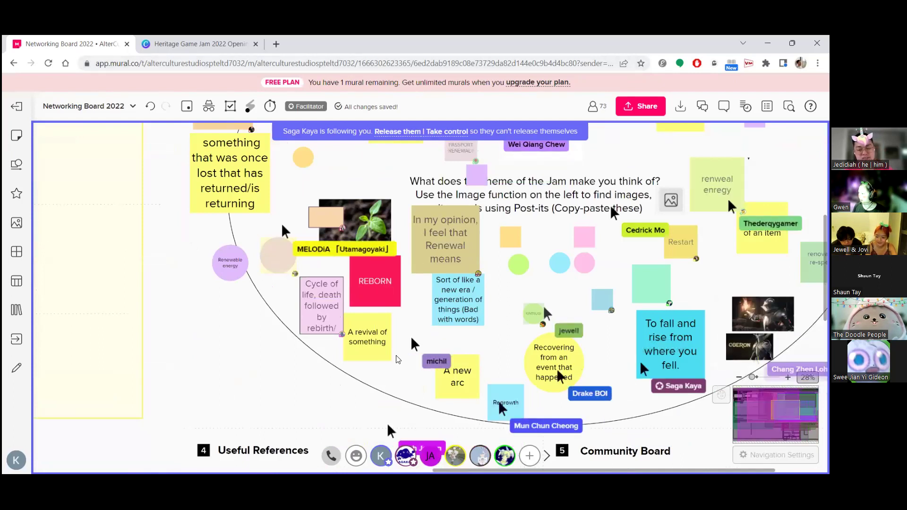
{"action": "scroll", "coordinate": [301, 384], "scroll_direction": "right", "scroll_amount": 3}
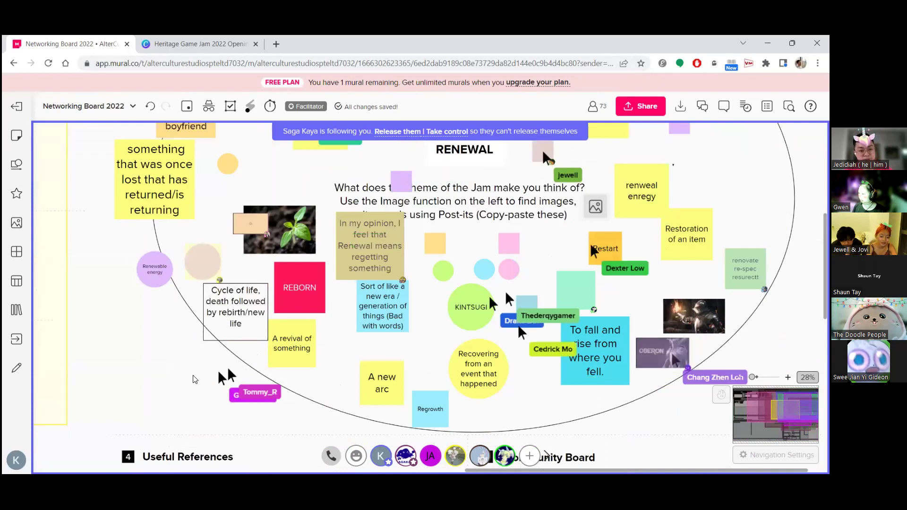
{"action": "scroll", "coordinate": [191, 359], "scroll_direction": "down", "scroll_amount": 1}
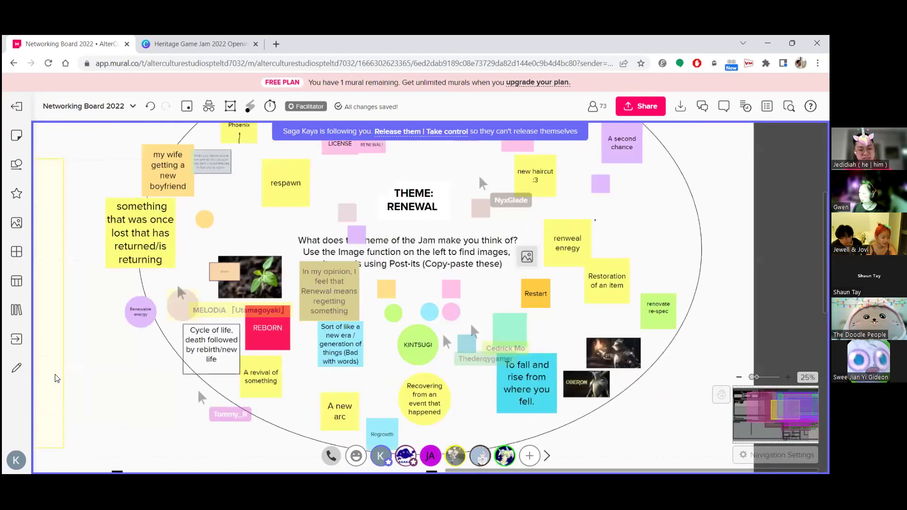
{"action": "scroll", "coordinate": [116, 410], "scroll_direction": "up", "scroll_amount": 1}
{"action": "scroll", "coordinate": [438, 388], "scroll_direction": "right", "scroll_amount": 3}
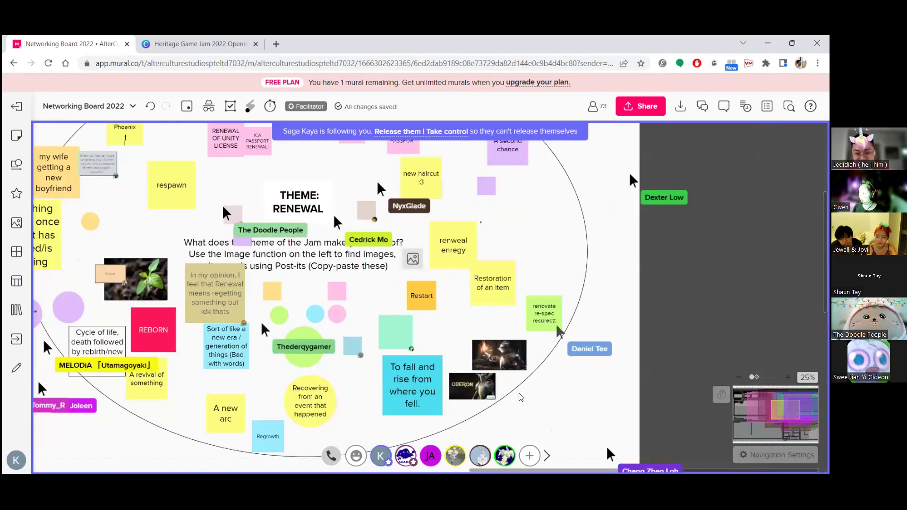
{"action": "scroll", "coordinate": [522, 392], "scroll_direction": "up", "scroll_amount": 3}
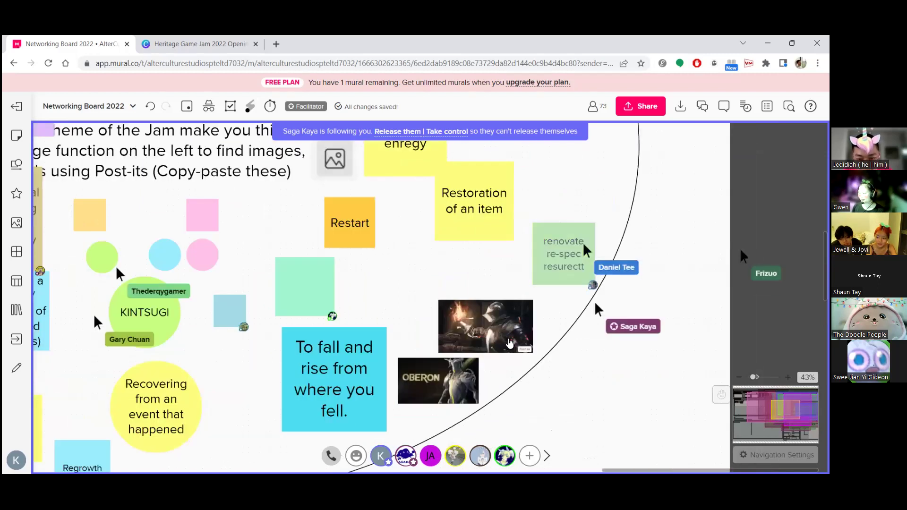
{"action": "scroll", "coordinate": [510, 345], "scroll_direction": "up", "scroll_amount": 5}
{"action": "scroll", "coordinate": [510, 346], "scroll_direction": "up", "scroll_amount": 1}
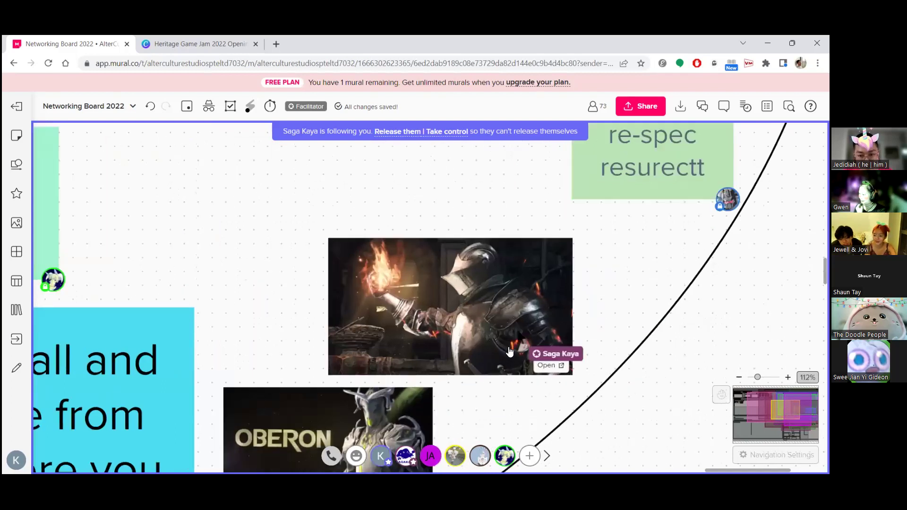
{"action": "scroll", "coordinate": [510, 350], "scroll_direction": "down", "scroll_amount": 5}
{"action": "scroll", "coordinate": [508, 357], "scroll_direction": "down", "scroll_amount": 2}
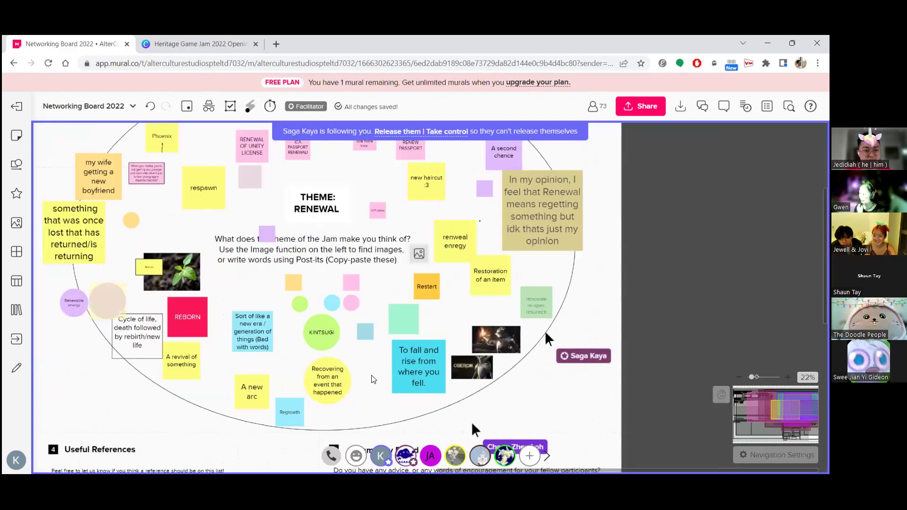
{"action": "scroll", "coordinate": [444, 422], "scroll_direction": "left", "scroll_amount": 3}
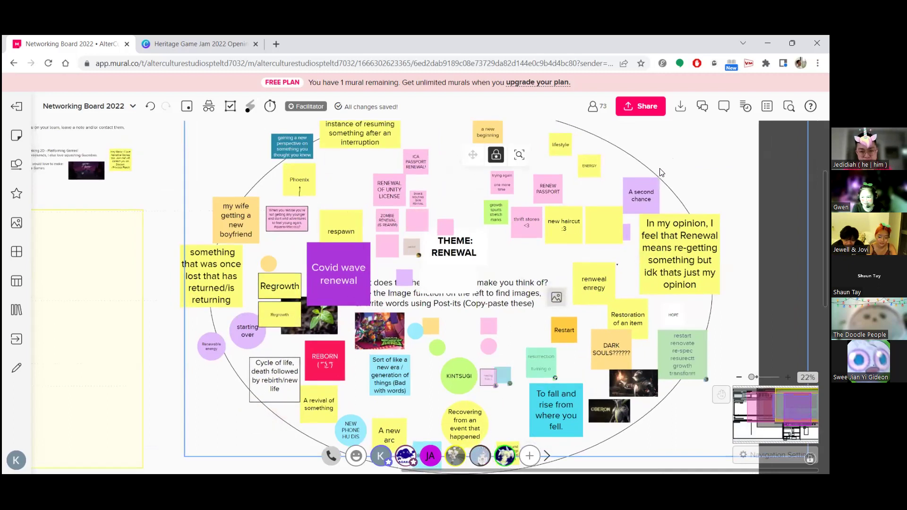
{"action": "scroll", "coordinate": [461, 359], "scroll_direction": "up", "scroll_amount": 1}
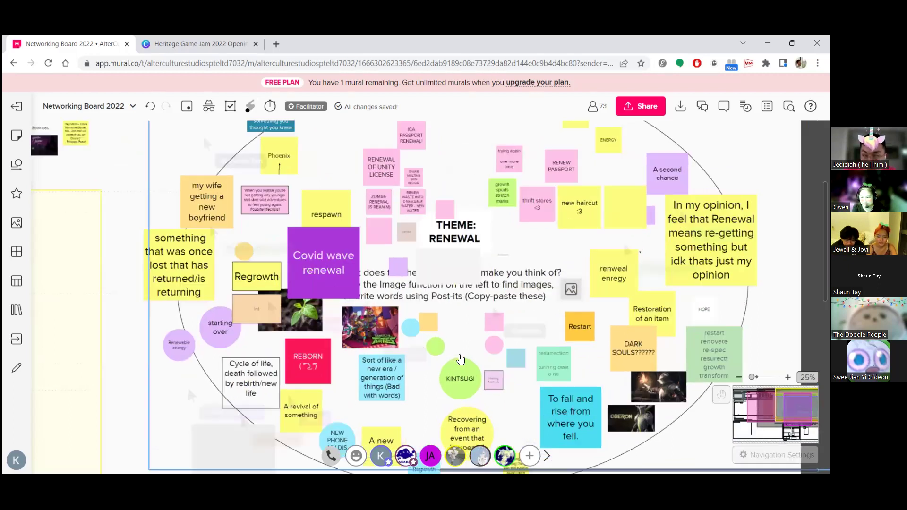
{"action": "scroll", "coordinate": [460, 359], "scroll_direction": "up", "scroll_amount": 1}
{"action": "scroll", "coordinate": [460, 357], "scroll_direction": "up", "scroll_amount": 2}
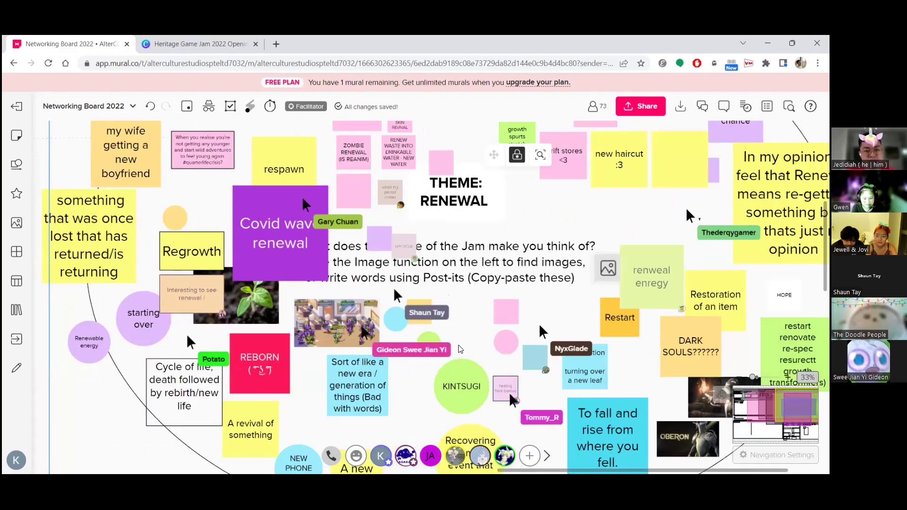
{"action": "scroll", "coordinate": [458, 350], "scroll_direction": "down", "scroll_amount": 3}
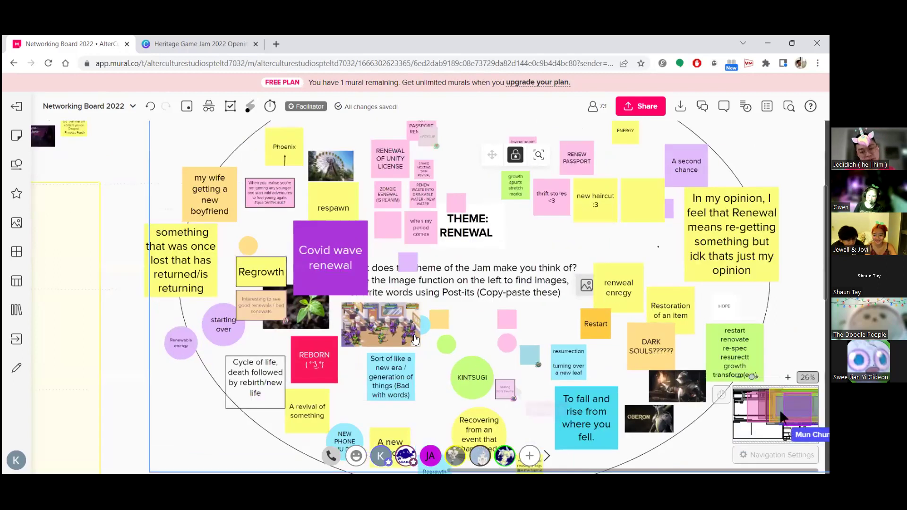
{"action": "scroll", "coordinate": [400, 349], "scroll_direction": "up", "scroll_amount": 1}
{"action": "scroll", "coordinate": [414, 335], "scroll_direction": "up", "scroll_amount": 1}
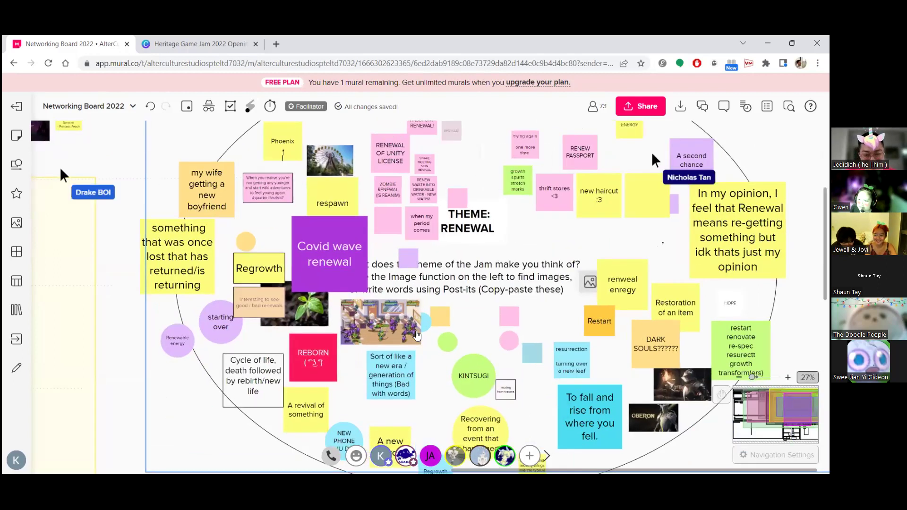
{"action": "scroll", "coordinate": [414, 334], "scroll_direction": "down", "scroll_amount": 3}
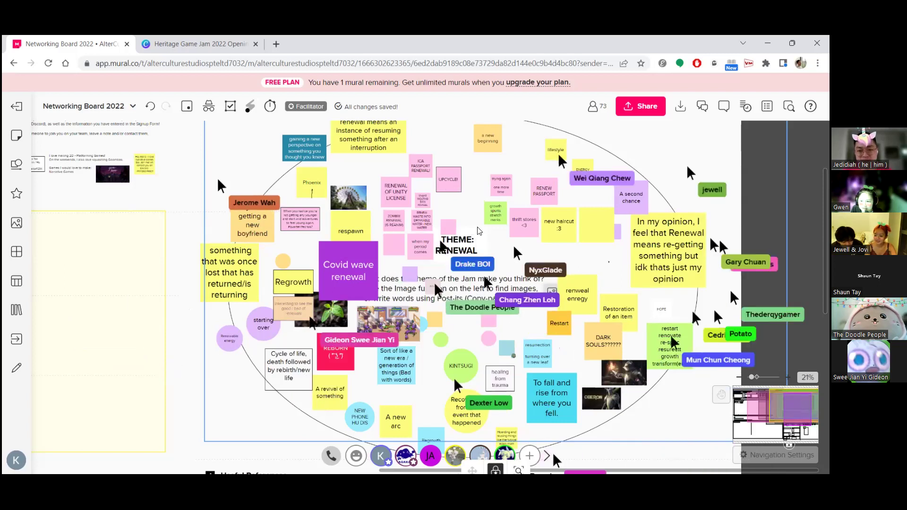
{"action": "scroll", "coordinate": [479, 230], "scroll_direction": "up", "scroll_amount": 2}
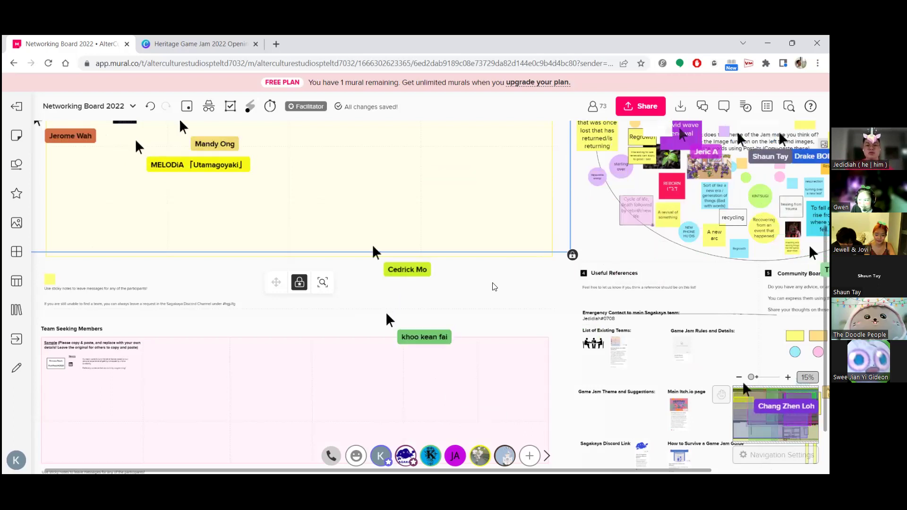
- Summon all participants, then zoom and pan to the Participant Information profile example
{"action": "scroll", "coordinate": [501, 278], "scroll_direction": "down", "scroll_amount": 1}
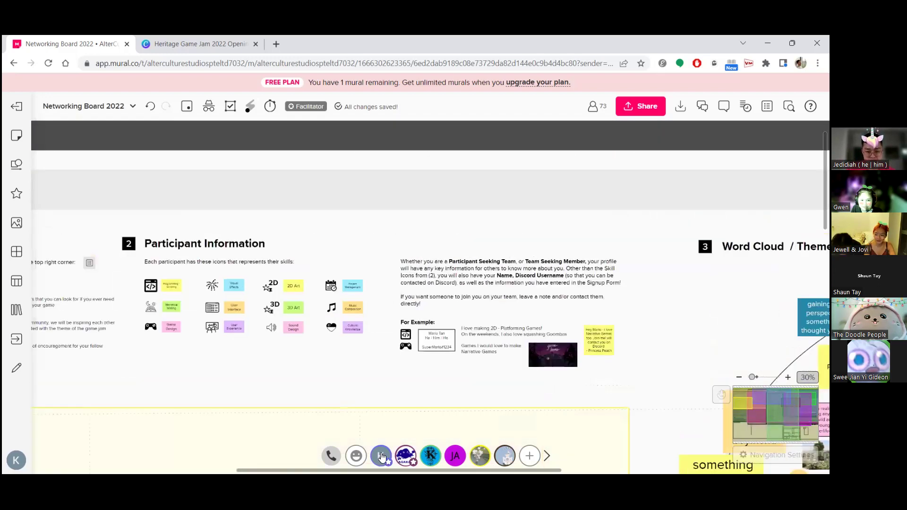
{"action": "left_click", "coordinate": [381, 455]}
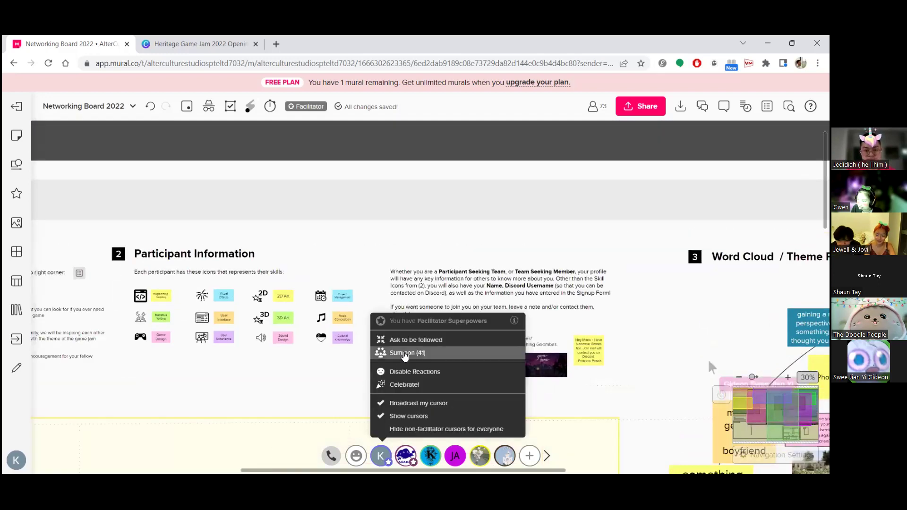
{"action": "left_click", "coordinate": [405, 353]}
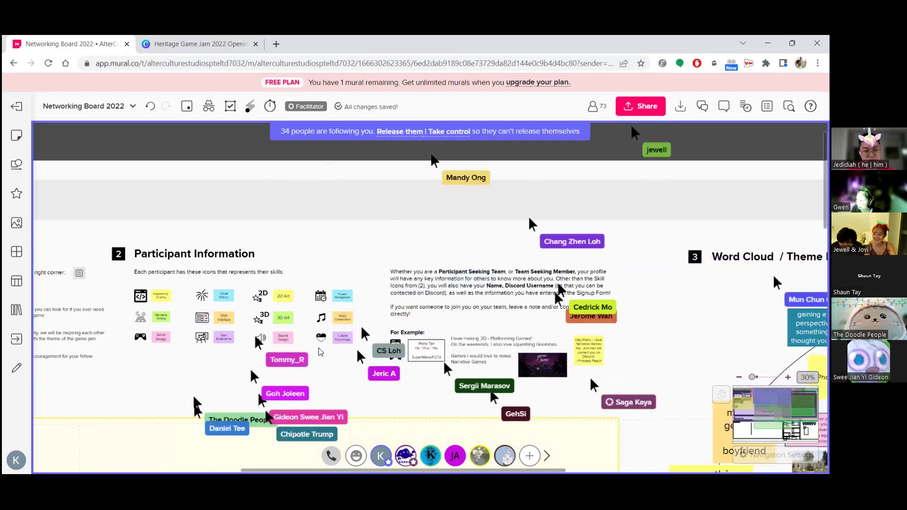
{"action": "scroll", "coordinate": [374, 350], "scroll_direction": "up", "scroll_amount": 1}
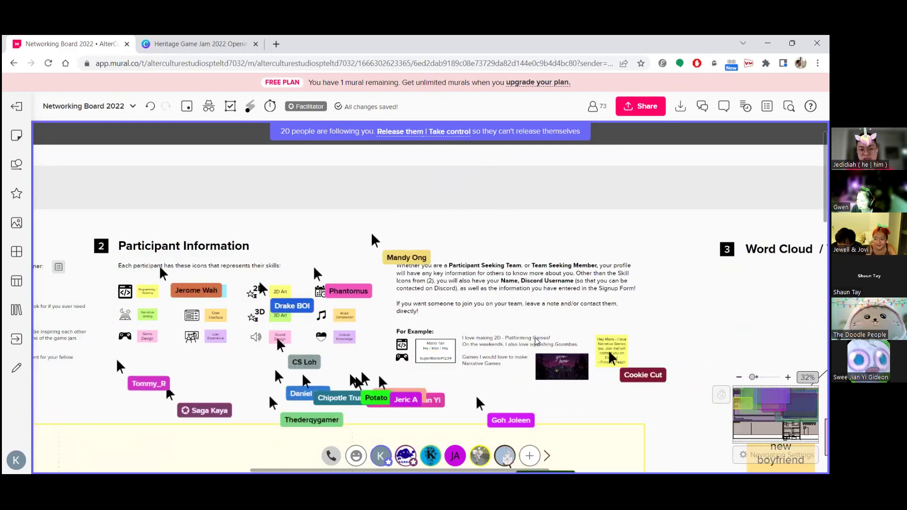
{"action": "scroll", "coordinate": [529, 367], "scroll_direction": "up", "scroll_amount": 2}
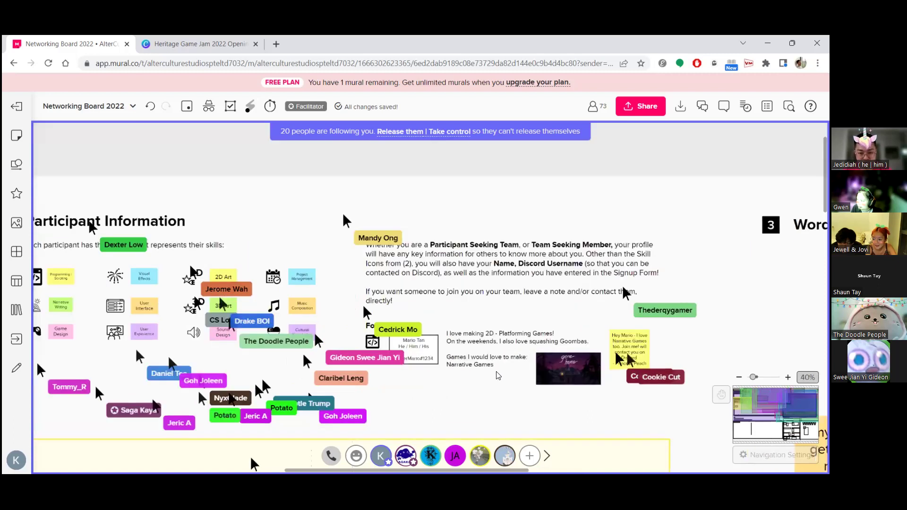
{"action": "scroll", "coordinate": [456, 385], "scroll_direction": "up", "scroll_amount": 2}
{"action": "left_click_drag", "start_coordinate": [377, 340], "coordinate": [338, 344]}
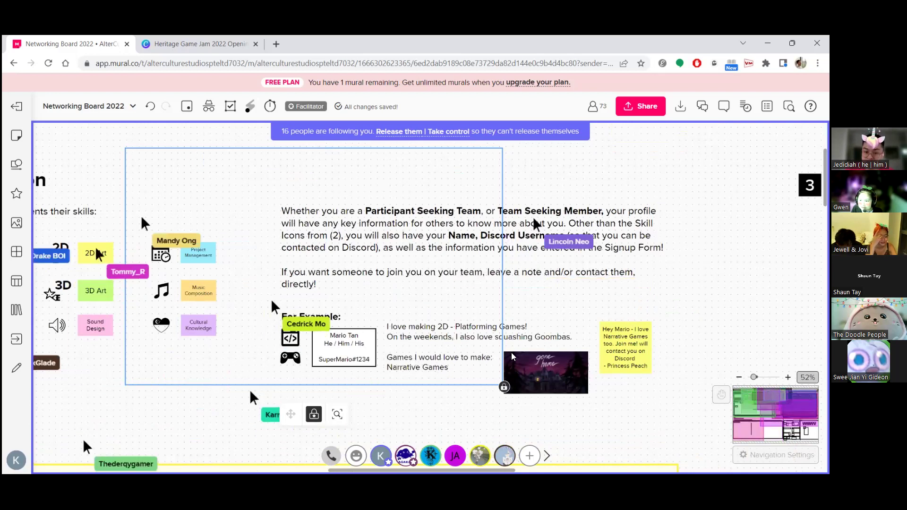
{"action": "scroll", "coordinate": [444, 350], "scroll_direction": "right", "scroll_amount": 2}
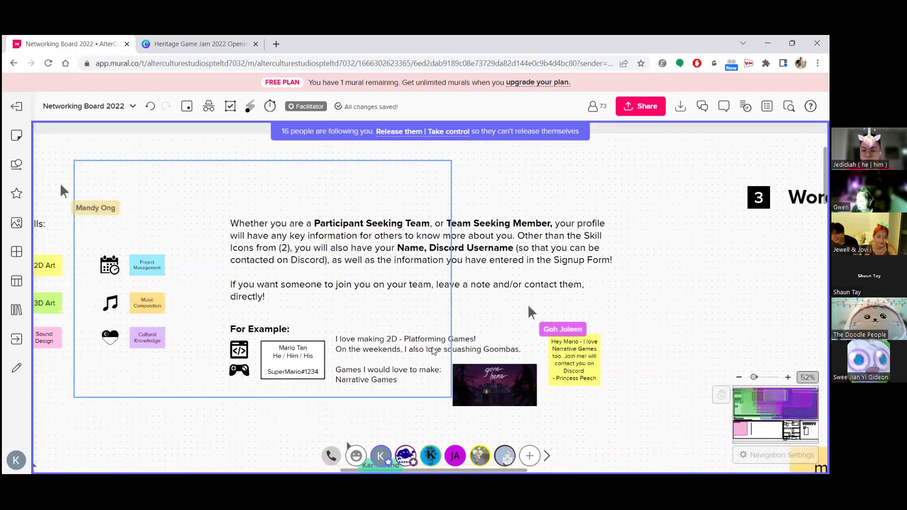
{"action": "left_click", "coordinate": [444, 349]}
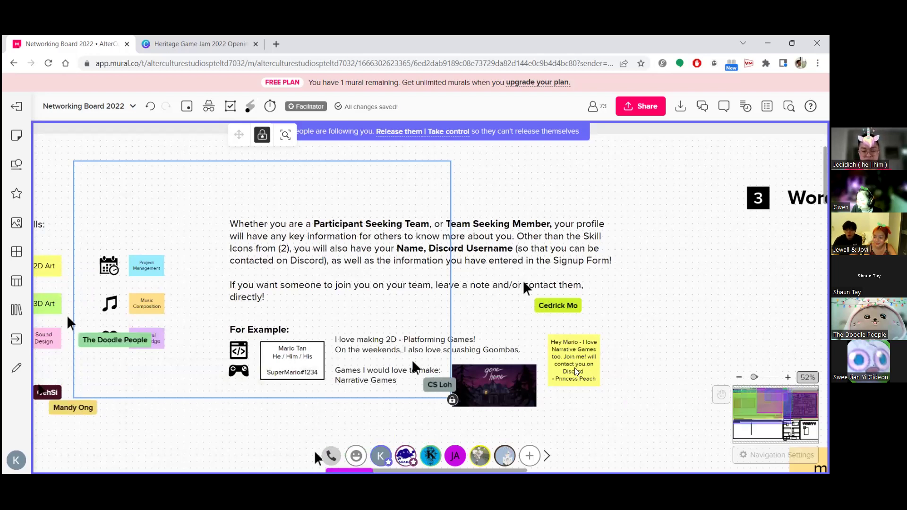
{"action": "scroll", "coordinate": [576, 371], "scroll_direction": "down", "scroll_amount": 1}
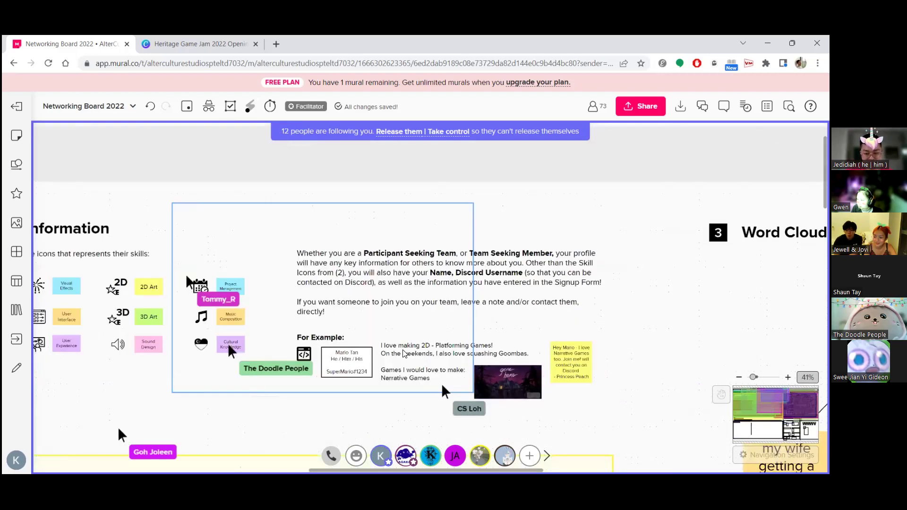
{"action": "scroll", "coordinate": [559, 372], "scroll_direction": "down", "scroll_amount": 2}
{"action": "scroll", "coordinate": [621, 163], "scroll_direction": "down", "scroll_amount": 2}
- Scroll to Team Seeking Members and summon all participants to follow your view
{"action": "scroll", "coordinate": [586, 158], "scroll_direction": "down", "scroll_amount": 5}
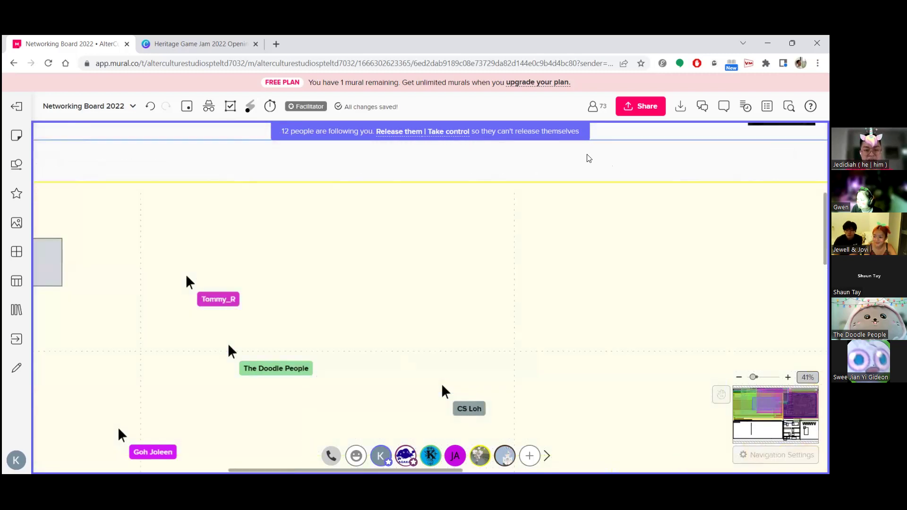
{"action": "scroll", "coordinate": [280, 363], "scroll_direction": "down", "scroll_amount": 5}
{"action": "scroll", "coordinate": [280, 362], "scroll_direction": "left", "scroll_amount": 4}
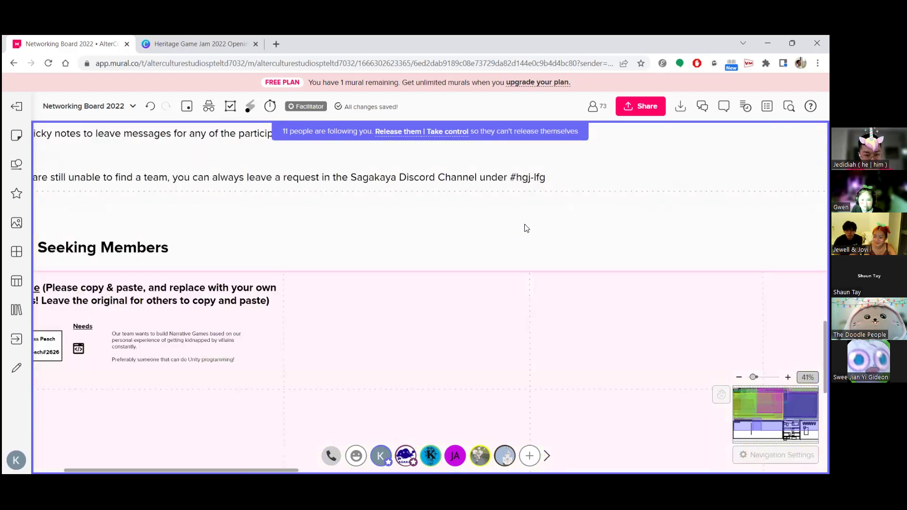
{"action": "scroll", "coordinate": [458, 367], "scroll_direction": "up", "scroll_amount": 2}
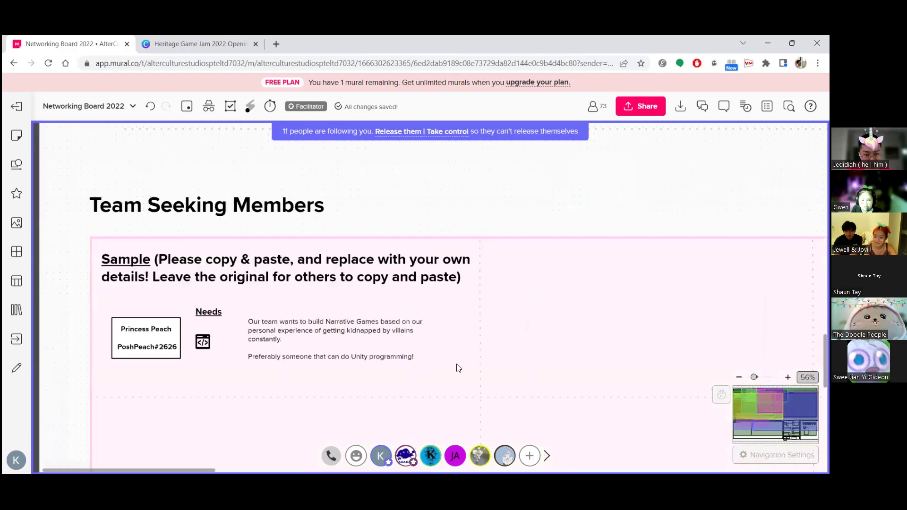
{"action": "left_click", "coordinate": [412, 454]}
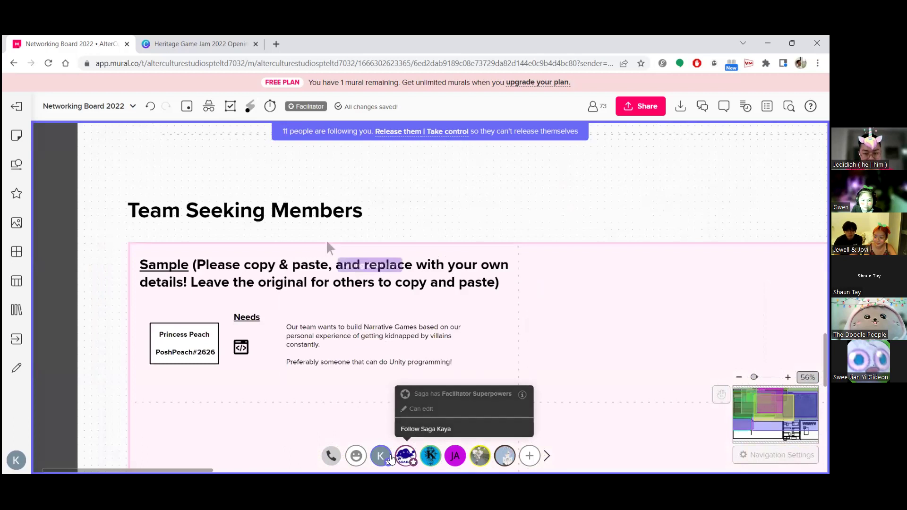
{"action": "left_click", "coordinate": [381, 456]}
{"action": "left_click", "coordinate": [402, 353]}
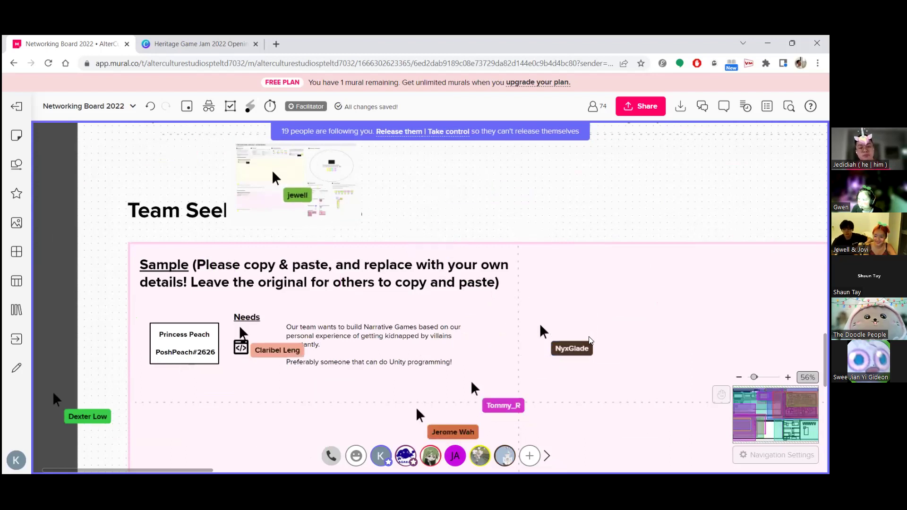
- Zoom and pan toward the info area with Emergency Contact, Existing Teams and Game Jam Rules
{"action": "scroll", "coordinate": [606, 298], "scroll_direction": "down", "scroll_amount": 3}
{"action": "scroll", "coordinate": [510, 440], "scroll_direction": "up", "scroll_amount": 3}
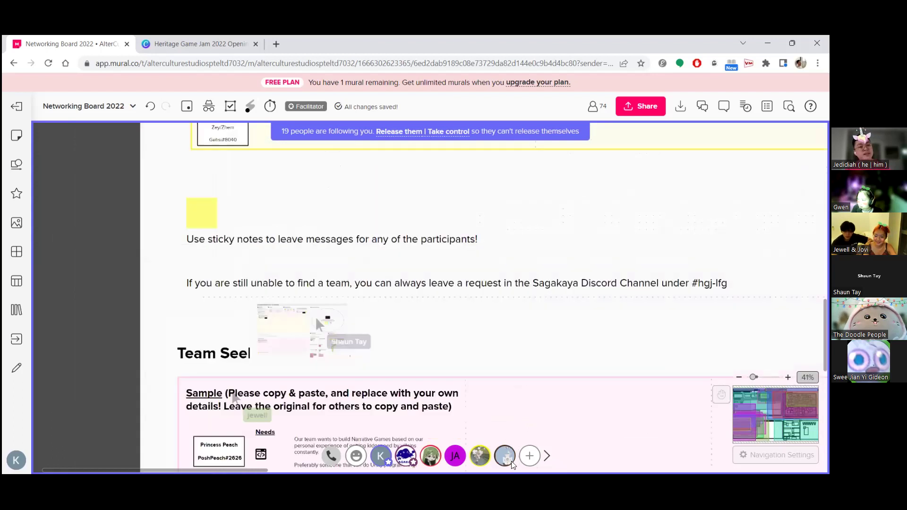
{"action": "scroll", "coordinate": [494, 465], "scroll_direction": "up", "scroll_amount": 2}
{"action": "scroll", "coordinate": [496, 448], "scroll_direction": "up", "scroll_amount": 3}
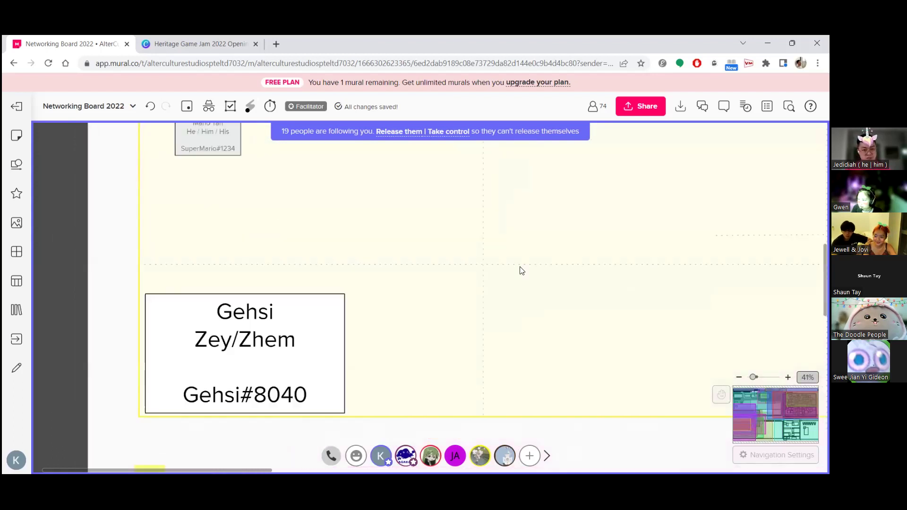
{"action": "scroll", "coordinate": [510, 385], "scroll_direction": "up", "scroll_amount": 3}
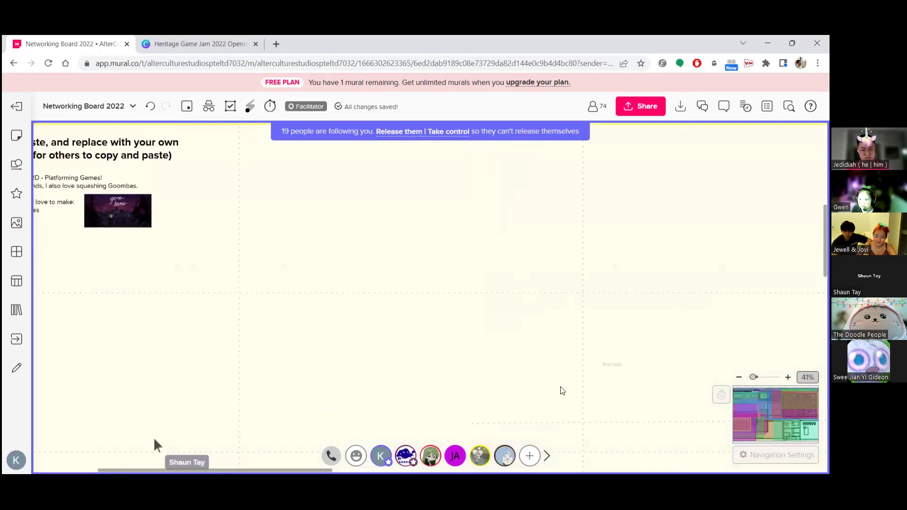
{"action": "scroll", "coordinate": [539, 331], "scroll_direction": "right", "scroll_amount": 3}
- Delete the stray line under the Emergency Contact heading
{"action": "scroll", "coordinate": [554, 357], "scroll_direction": "down", "scroll_amount": 2}
{"action": "scroll", "coordinate": [554, 356], "scroll_direction": "right", "scroll_amount": 3}
{"action": "scroll", "coordinate": [472, 289], "scroll_direction": "down", "scroll_amount": 3}
{"action": "scroll", "coordinate": [471, 290], "scroll_direction": "right", "scroll_amount": 3}
{"action": "scroll", "coordinate": [595, 316], "scroll_direction": "down", "scroll_amount": 3}
{"action": "scroll", "coordinate": [595, 316], "scroll_direction": "right", "scroll_amount": 3}
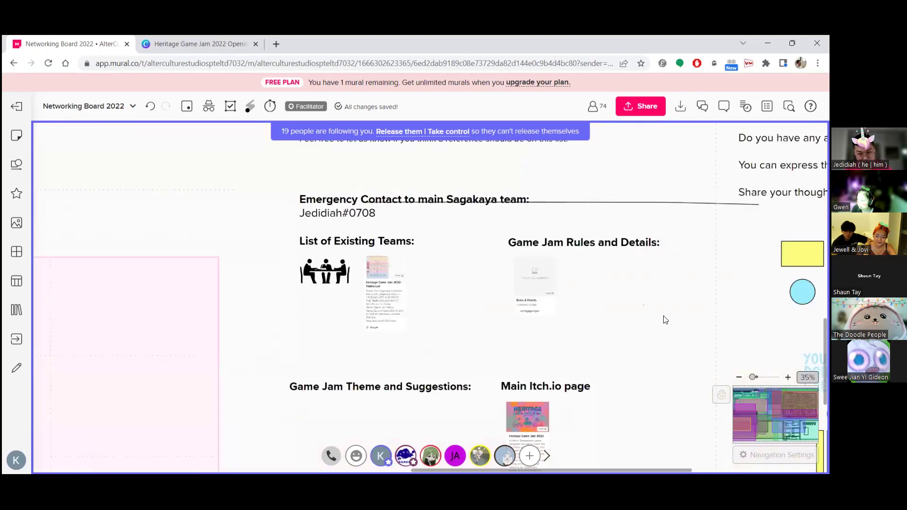
{"action": "scroll", "coordinate": [637, 271], "scroll_direction": "down", "scroll_amount": 1}
{"action": "scroll", "coordinate": [636, 270], "scroll_direction": "right", "scroll_amount": 2}
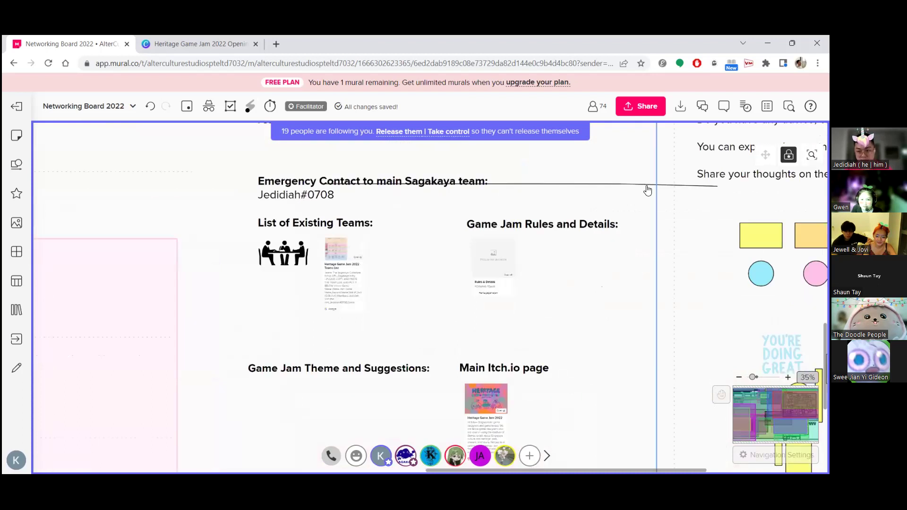
{"action": "left_click", "coordinate": [647, 190]}
{"action": "key", "text": "Delete"}
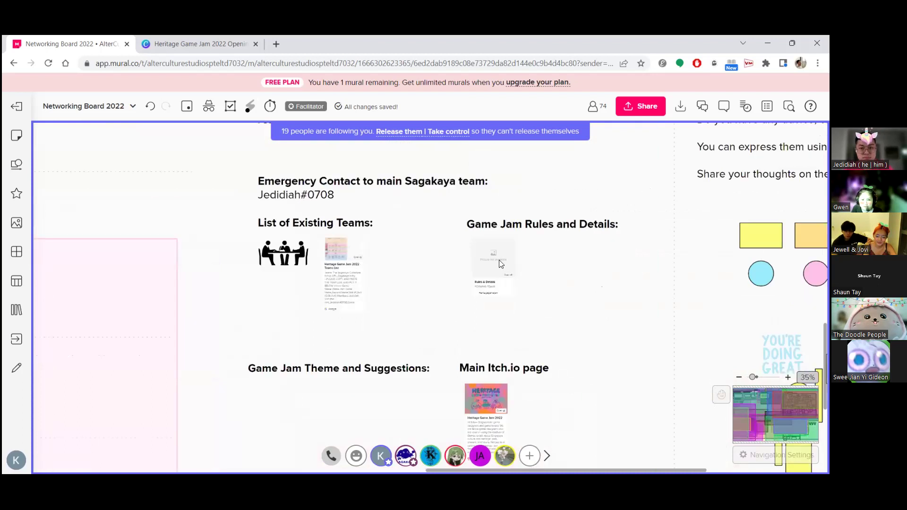
{"action": "left_click", "coordinate": [381, 456]}
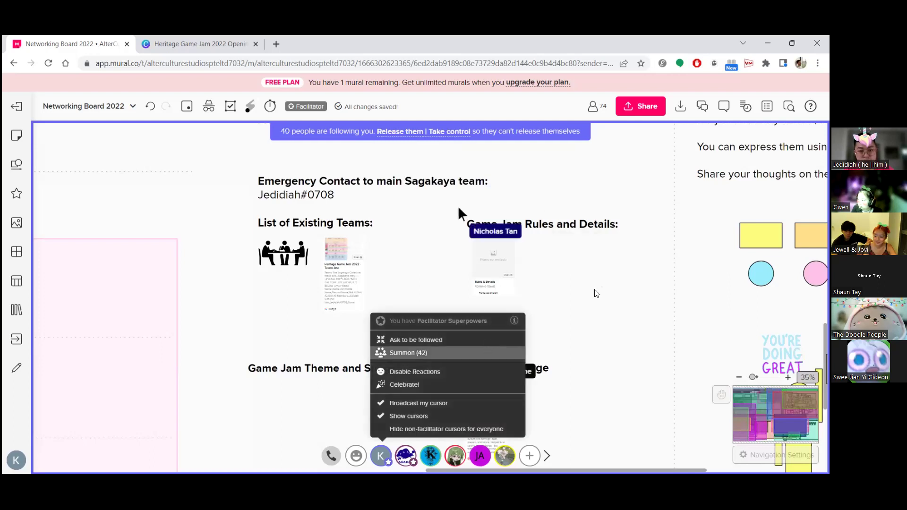
- Zoom out from the Schedule card toward the Useful References section
{"action": "scroll", "coordinate": [633, 277], "scroll_direction": "down", "scroll_amount": 2}
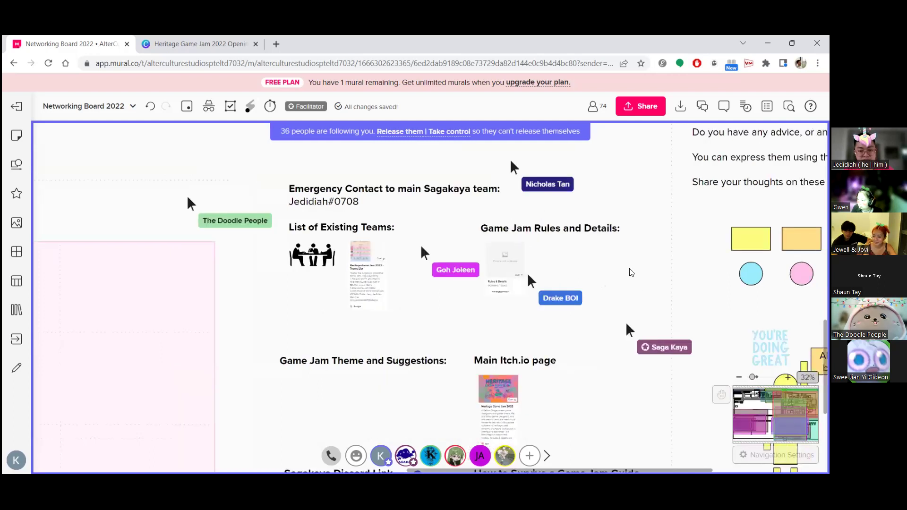
{"action": "scroll", "coordinate": [582, 230], "scroll_direction": "down", "scroll_amount": 2}
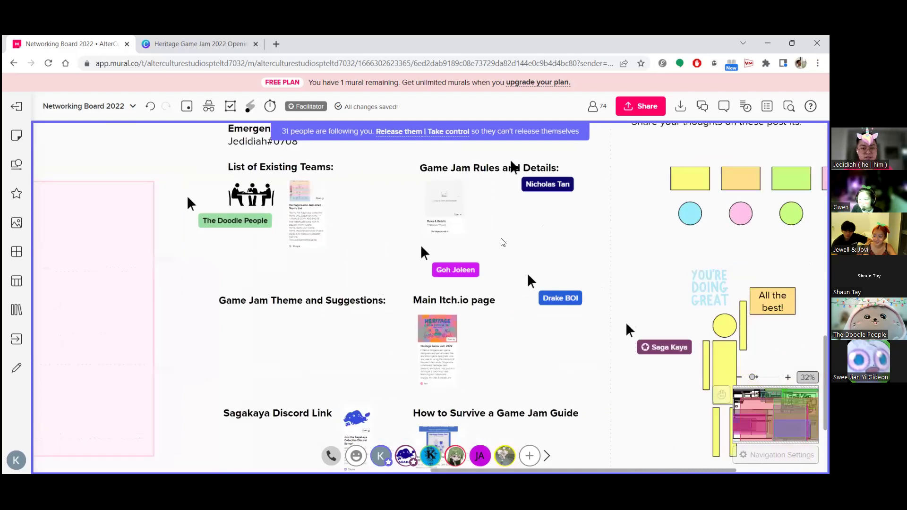
{"action": "scroll", "coordinate": [502, 244], "scroll_direction": "down", "scroll_amount": 1}
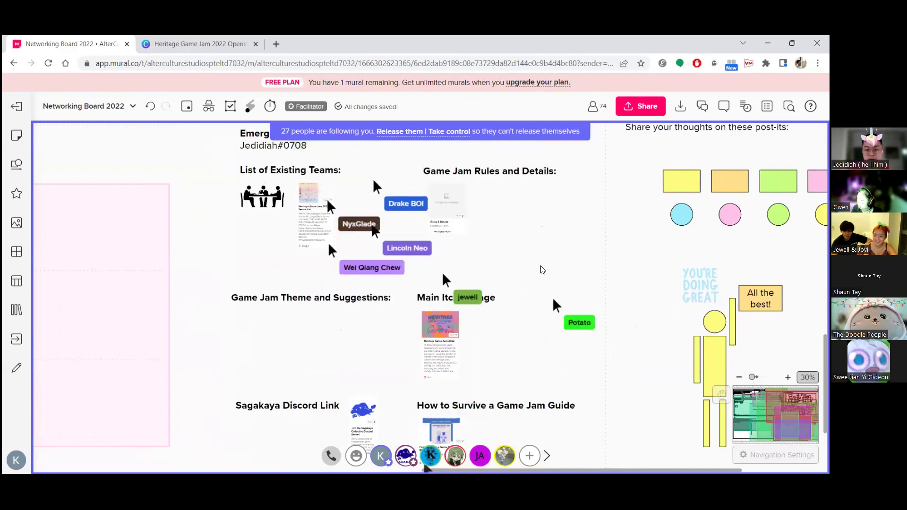
{"action": "scroll", "coordinate": [433, 276], "scroll_direction": "down", "scroll_amount": 2}
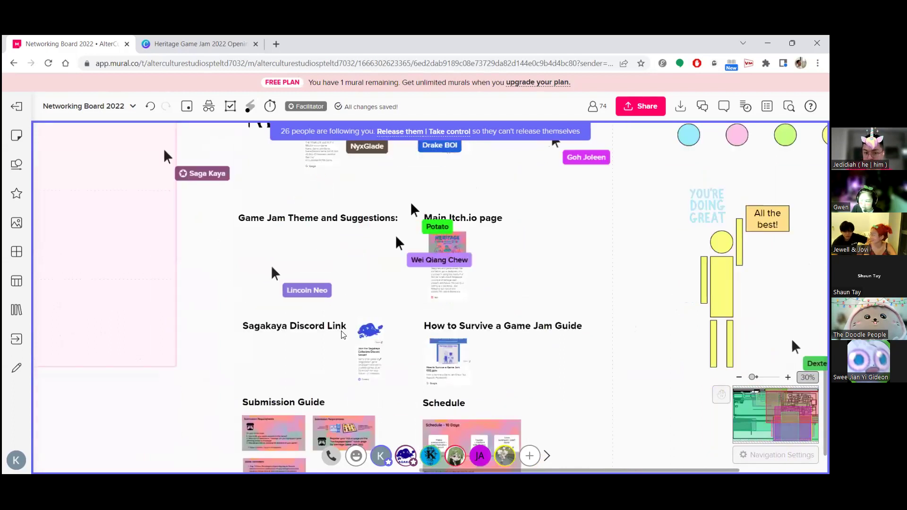
{"action": "scroll", "coordinate": [399, 305], "scroll_direction": "down", "scroll_amount": 1}
{"action": "scroll", "coordinate": [395, 293], "scroll_direction": "down", "scroll_amount": 1}
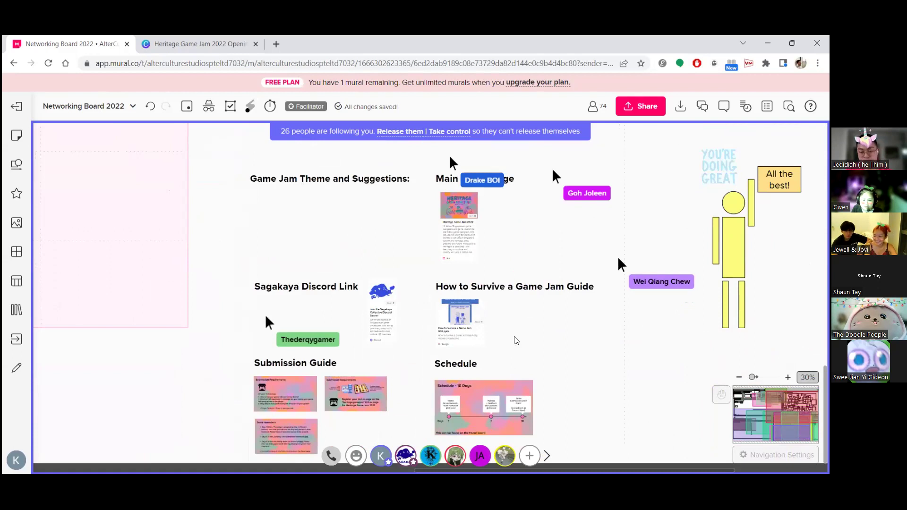
{"action": "scroll", "coordinate": [515, 319], "scroll_direction": "up", "scroll_amount": 2}
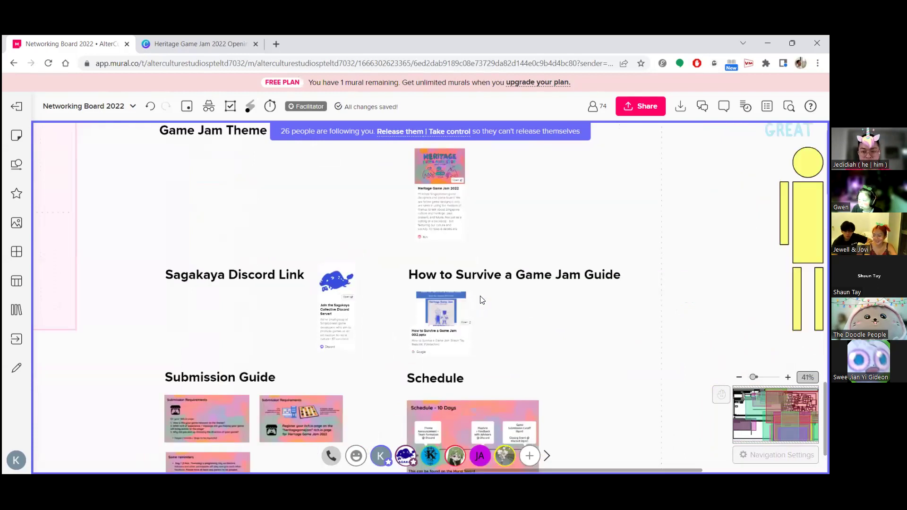
{"action": "scroll", "coordinate": [540, 353], "scroll_direction": "up", "scroll_amount": 1}
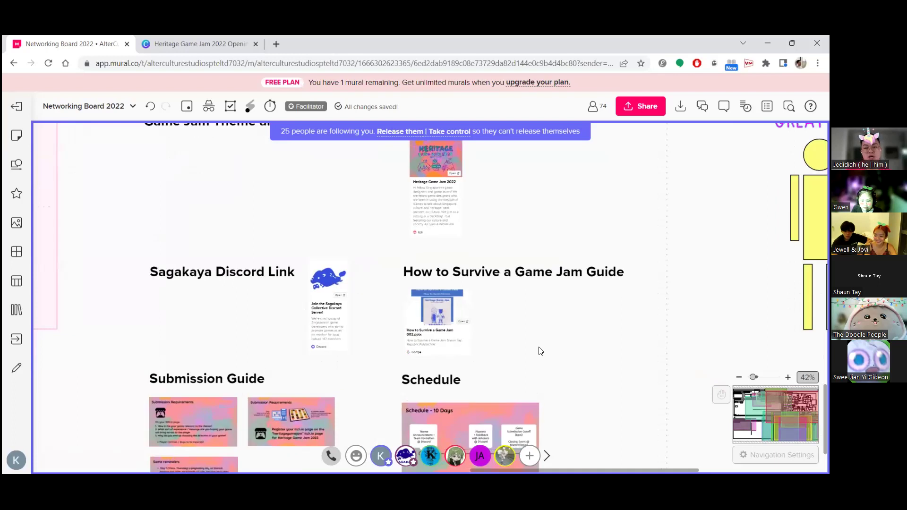
{"action": "scroll", "coordinate": [536, 349], "scroll_direction": "up", "scroll_amount": 1}
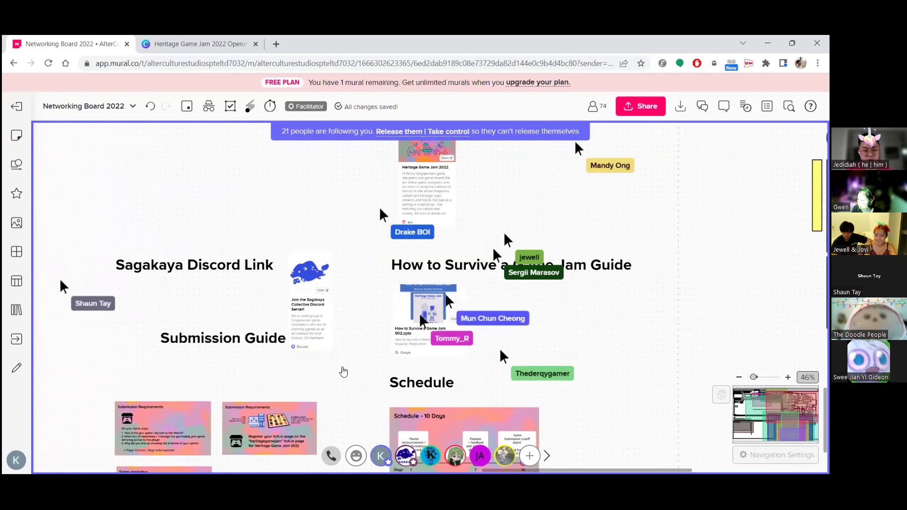
- Undo the accidental move of the Submission Guide heading and reframe the Schedule - 10 Days area
{"action": "key", "text": "ctrl+z"}
{"action": "key", "text": "ctrl+z"}
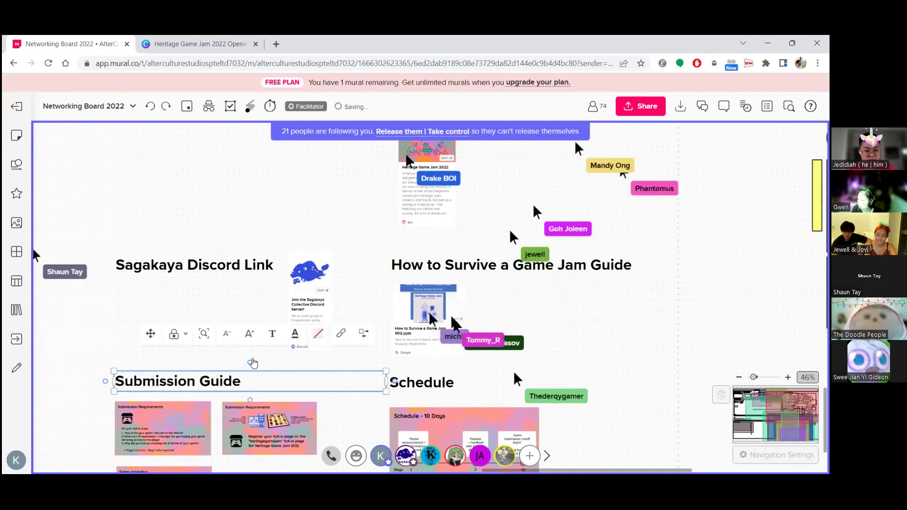
{"action": "right_click", "coordinate": [222, 378]}
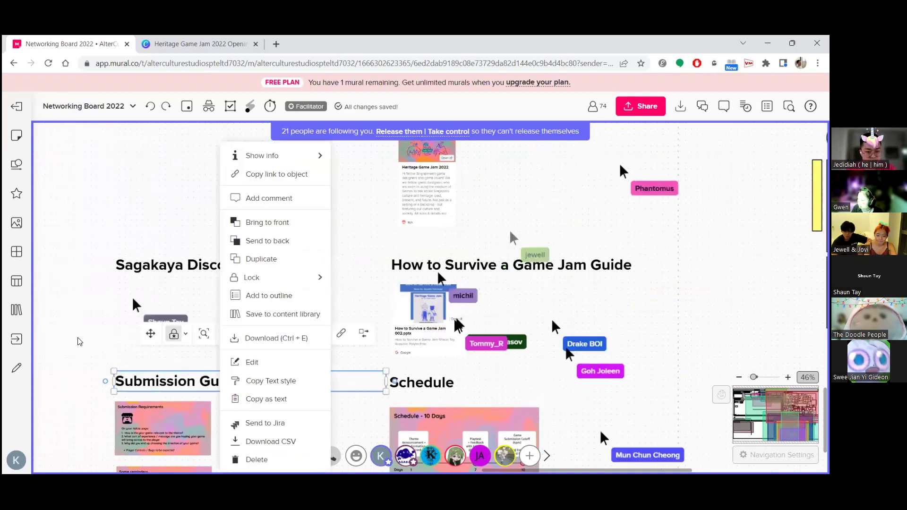
{"action": "scroll", "coordinate": [231, 361], "scroll_direction": "down", "scroll_amount": 3}
{"action": "scroll", "coordinate": [235, 362], "scroll_direction": "up", "scroll_amount": 1}
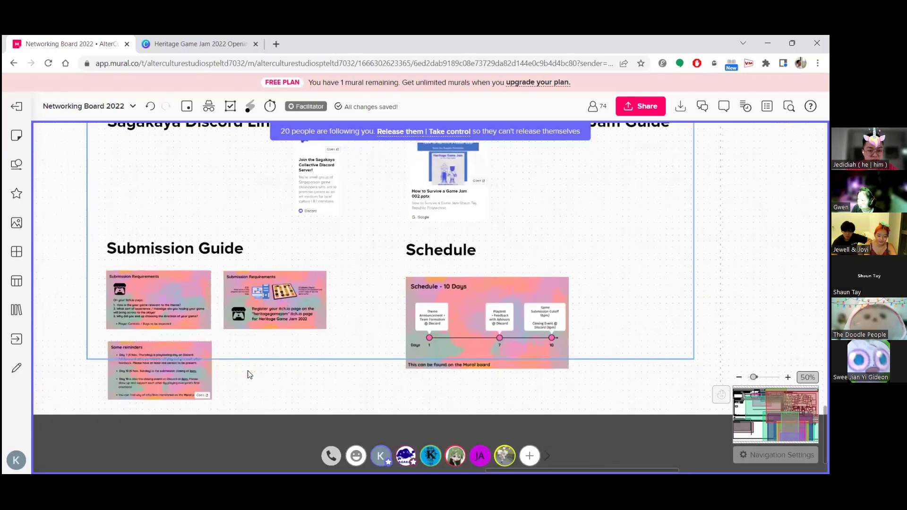
{"action": "scroll", "coordinate": [251, 376], "scroll_direction": "up", "scroll_amount": 3}
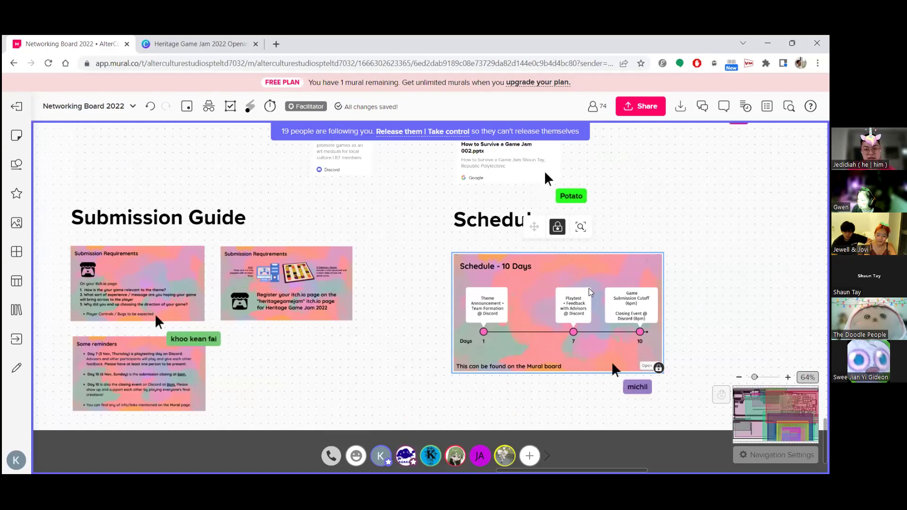
{"action": "scroll", "coordinate": [591, 290], "scroll_direction": "down", "scroll_amount": 3}
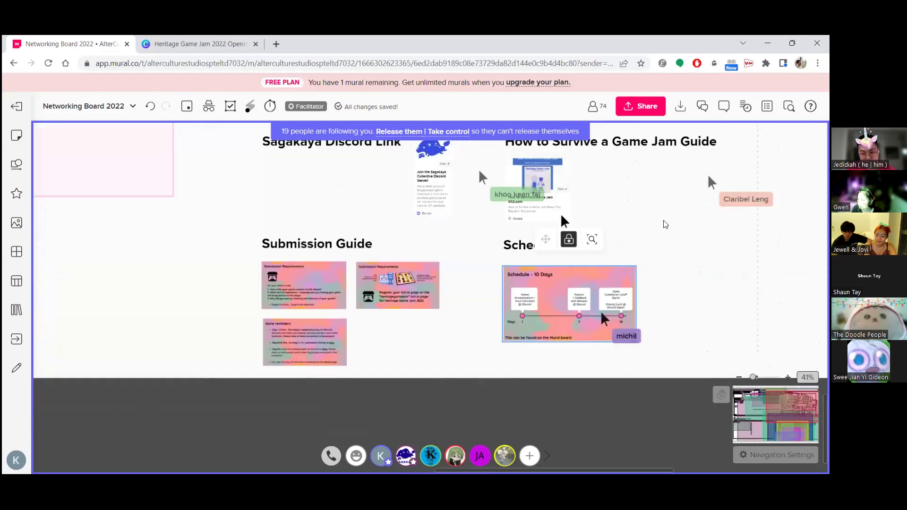
{"action": "scroll", "coordinate": [622, 248], "scroll_direction": "down", "scroll_amount": 2}
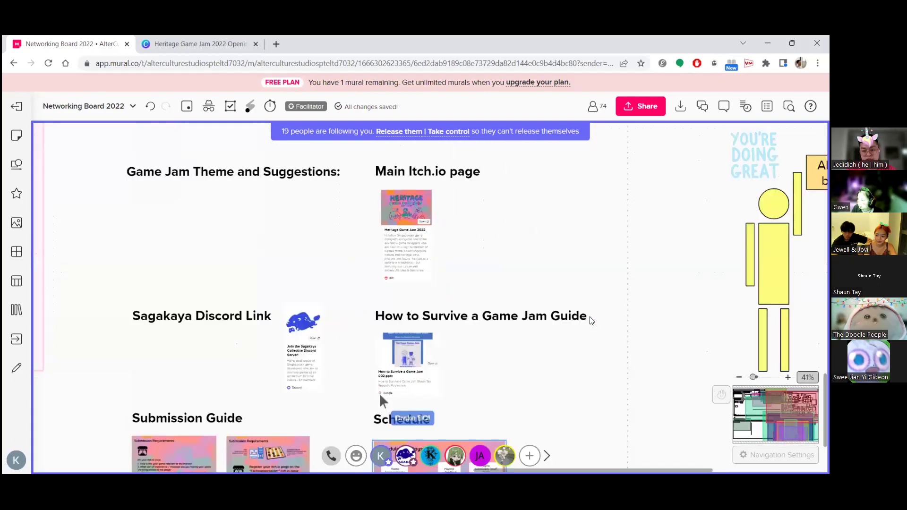
- Pan to the Community Board and summon all participants there with Facilitator Superpowers
{"action": "scroll", "coordinate": [576, 236], "scroll_direction": "down", "scroll_amount": 2}
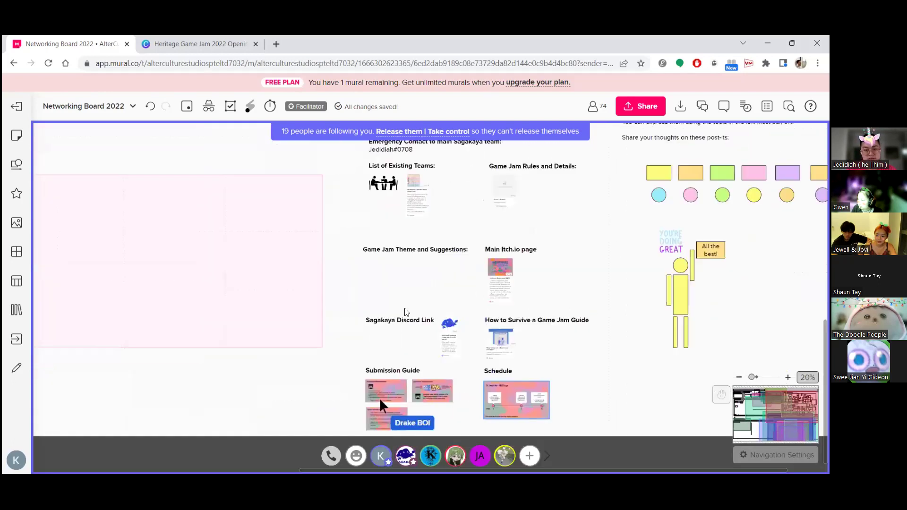
{"action": "scroll", "coordinate": [300, 211], "scroll_direction": "left", "scroll_amount": 2}
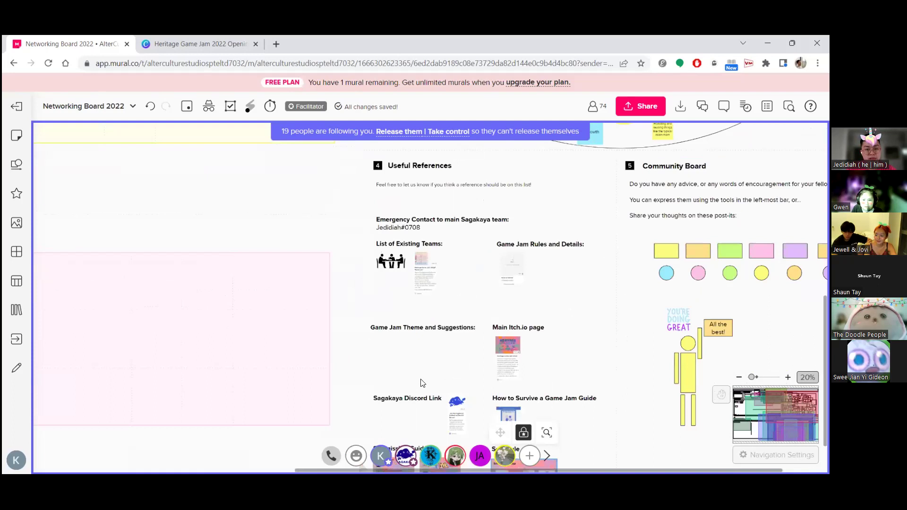
{"action": "scroll", "coordinate": [396, 281], "scroll_direction": "up", "scroll_amount": 2}
{"action": "scroll", "coordinate": [334, 311], "scroll_direction": "right", "scroll_amount": 3}
{"action": "scroll", "coordinate": [333, 311], "scroll_direction": "down", "scroll_amount": 1}
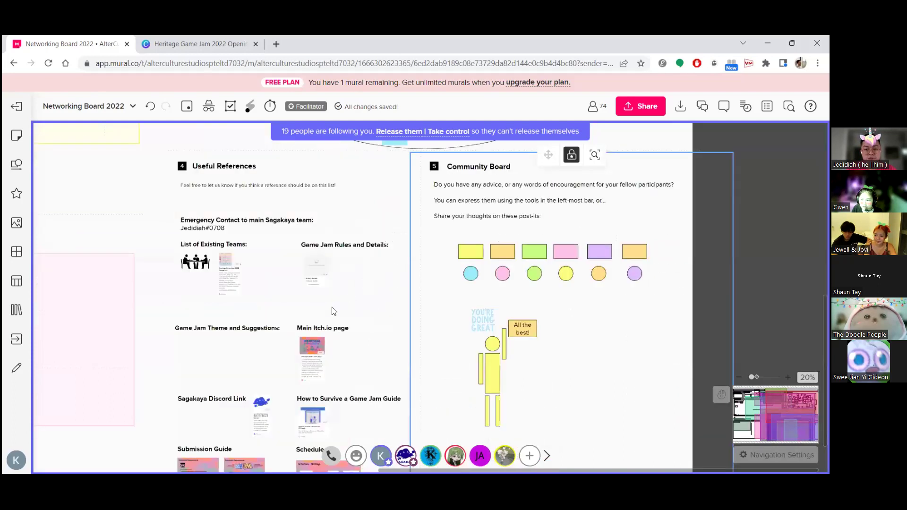
{"action": "scroll", "coordinate": [392, 424], "scroll_direction": "right", "scroll_amount": 3}
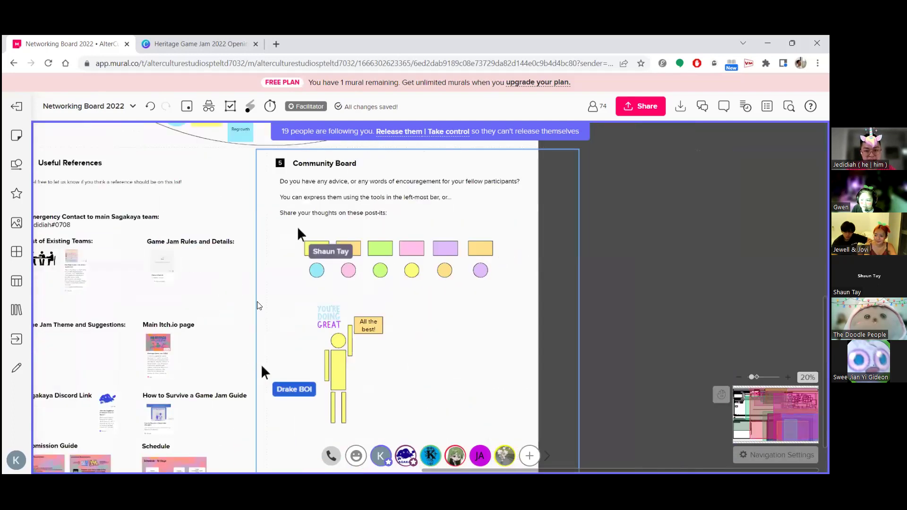
{"action": "left_click", "coordinate": [380, 461]}
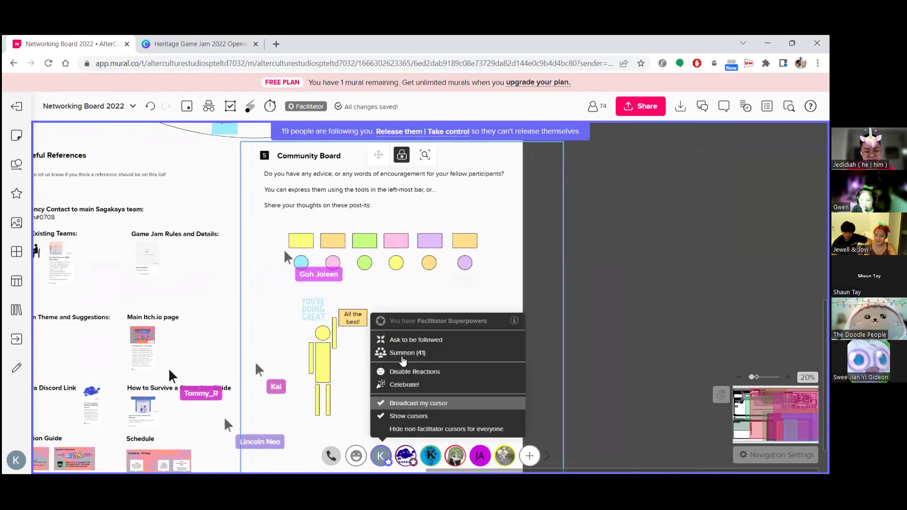
{"action": "left_click", "coordinate": [403, 357]}
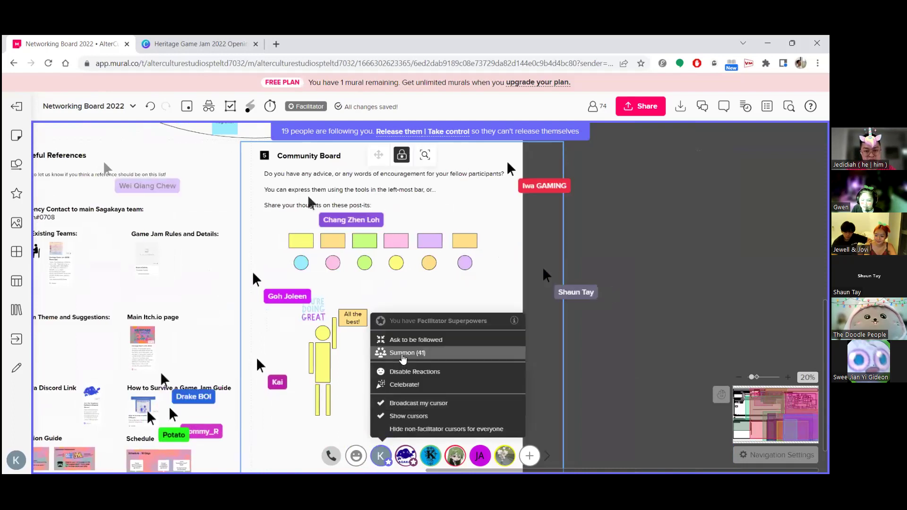
{"action": "left_click", "coordinate": [505, 273]}
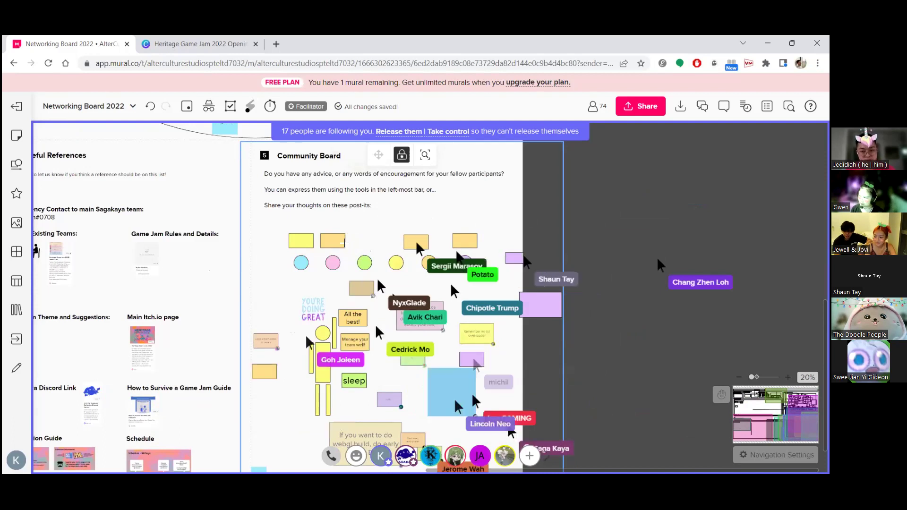
- Nudge a yellow sticky note slightly to the right on the Community Board
{"action": "left_click_drag", "start_coordinate": [348, 248], "coordinate": [364, 247]}
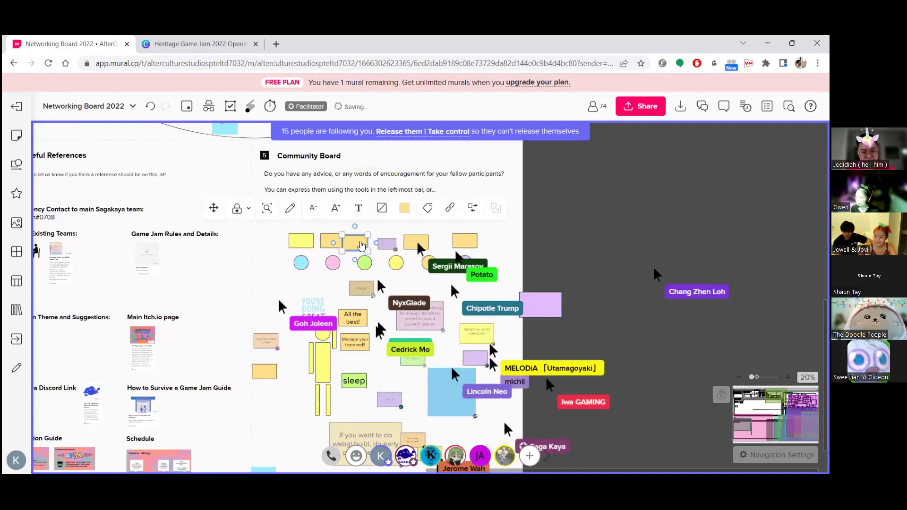
{"action": "scroll", "coordinate": [590, 255], "scroll_direction": "down", "scroll_amount": 1}
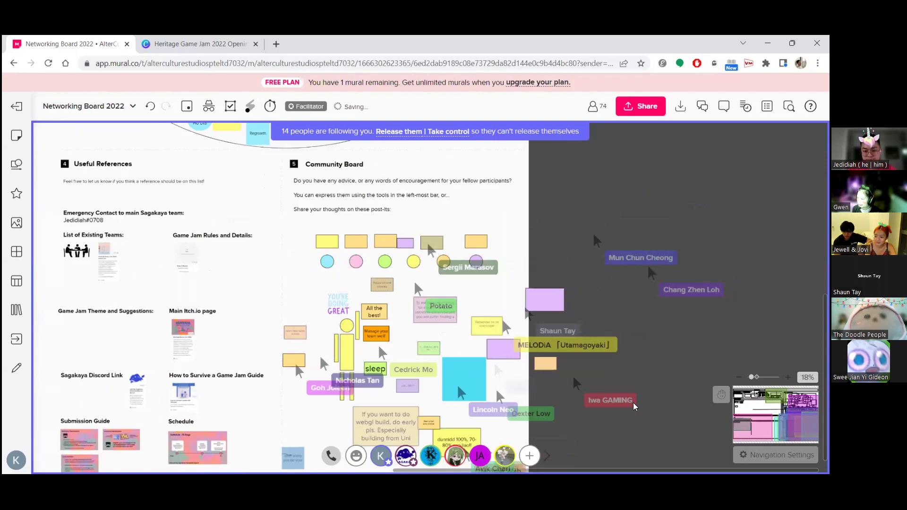
{"action": "scroll", "coordinate": [529, 321], "scroll_direction": "down", "scroll_amount": 3}
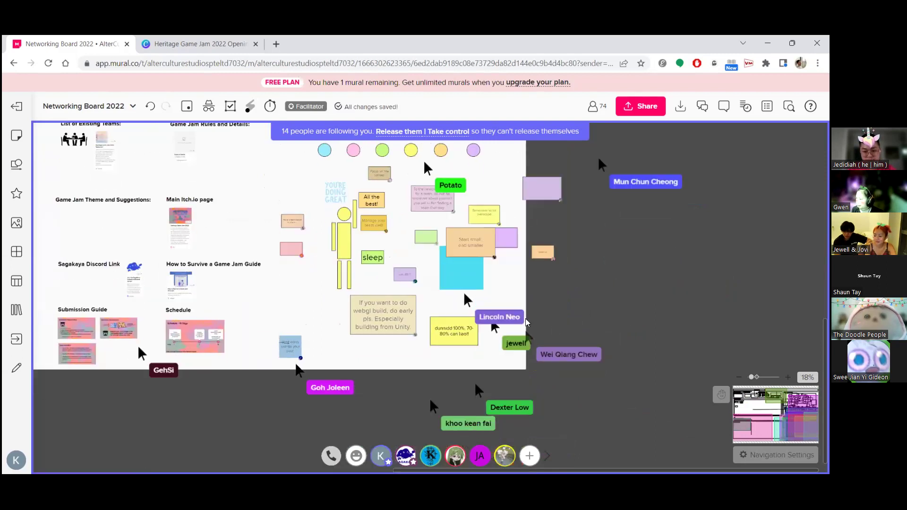
- Widen the Community Board area to the right and extend it downward
{"action": "left_click_drag", "start_coordinate": [526, 319], "coordinate": [640, 318]}
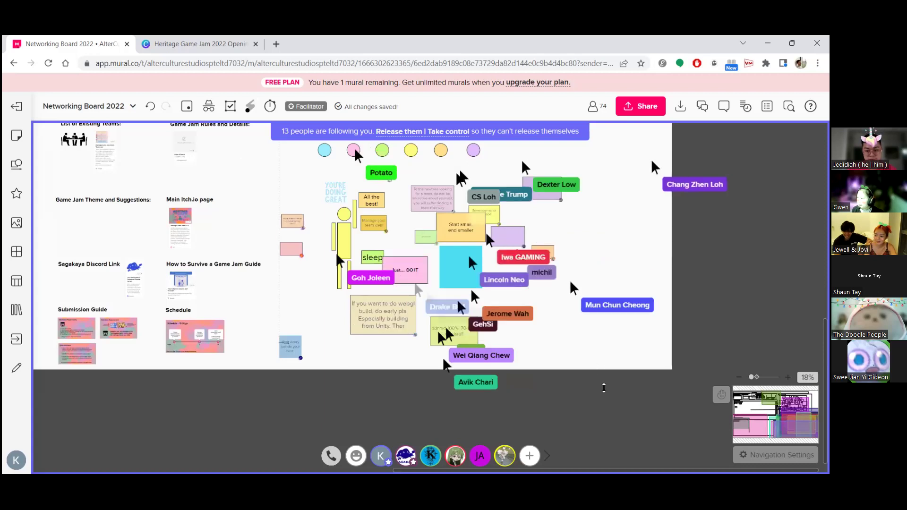
{"action": "left_click_drag", "start_coordinate": [604, 396], "coordinate": [605, 402]}
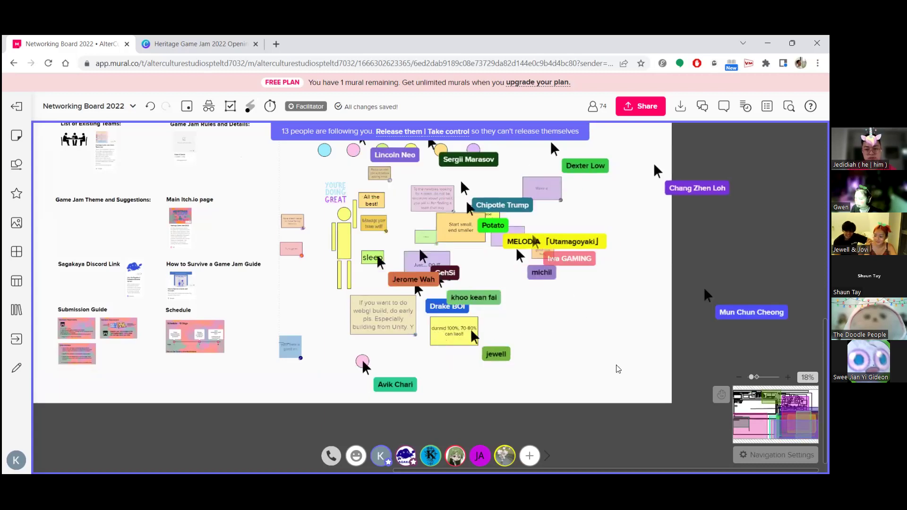
{"action": "scroll", "coordinate": [581, 246], "scroll_direction": "up", "scroll_amount": 2}
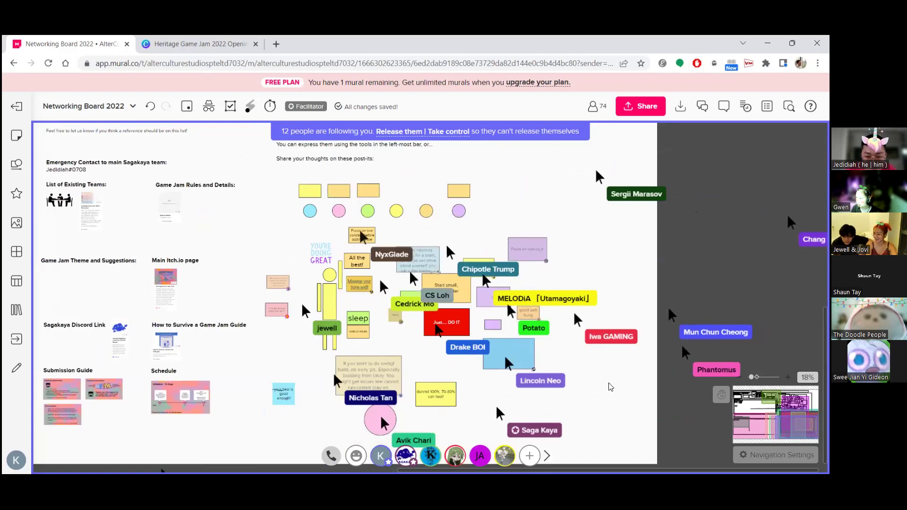
{"action": "scroll", "coordinate": [515, 396], "scroll_direction": "up", "scroll_amount": 2}
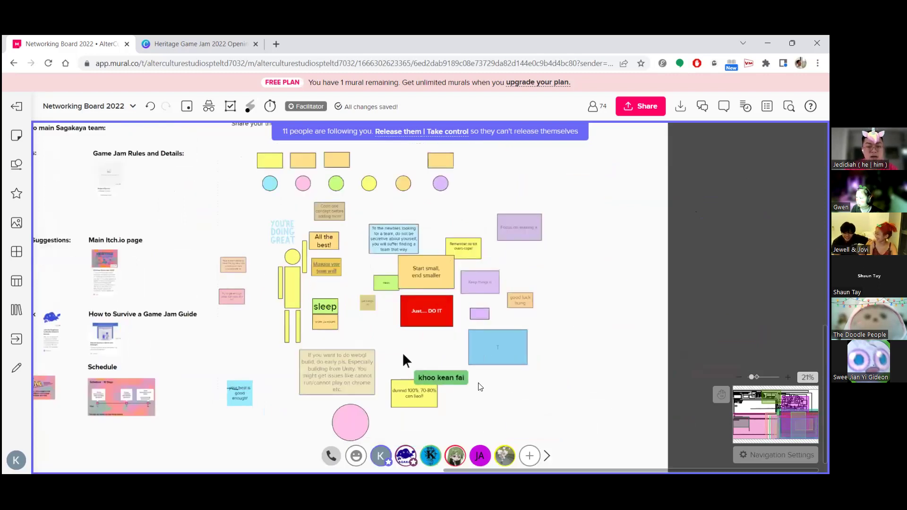
{"action": "scroll", "coordinate": [405, 404], "scroll_direction": "up", "scroll_amount": 2}
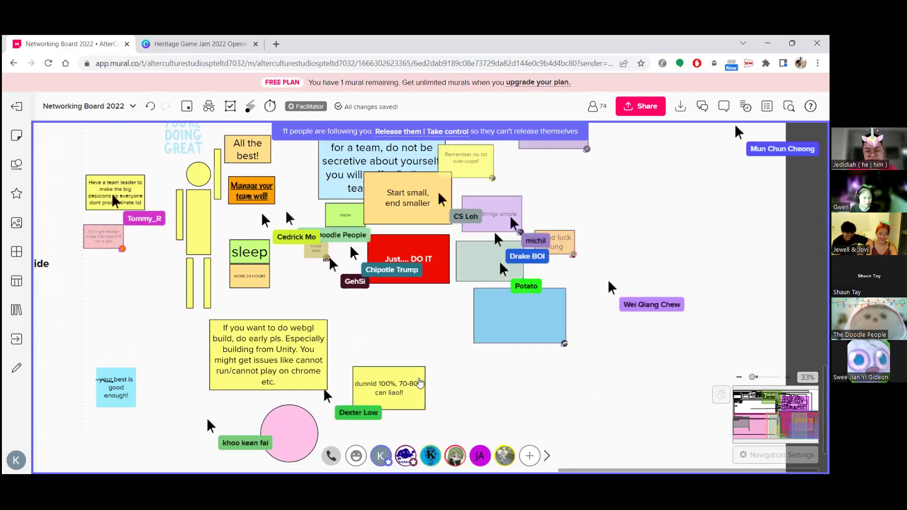
{"action": "scroll", "coordinate": [418, 378], "scroll_direction": "down", "scroll_amount": 1}
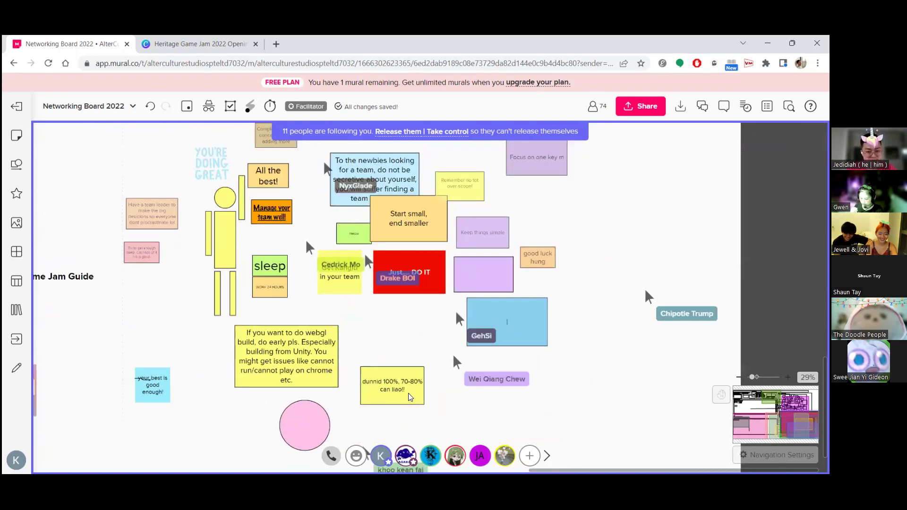
{"action": "scroll", "coordinate": [411, 396], "scroll_direction": "up", "scroll_amount": 2}
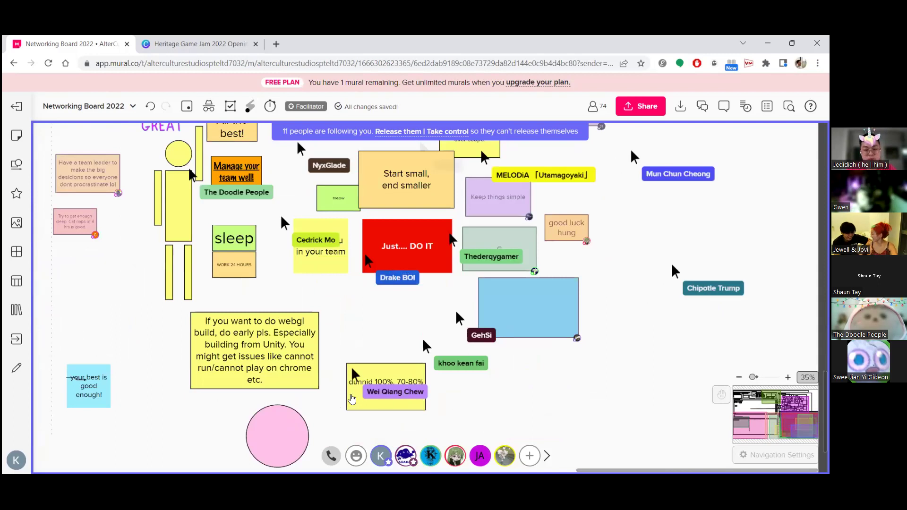
{"action": "scroll", "coordinate": [405, 390], "scroll_direction": "down", "scroll_amount": 1}
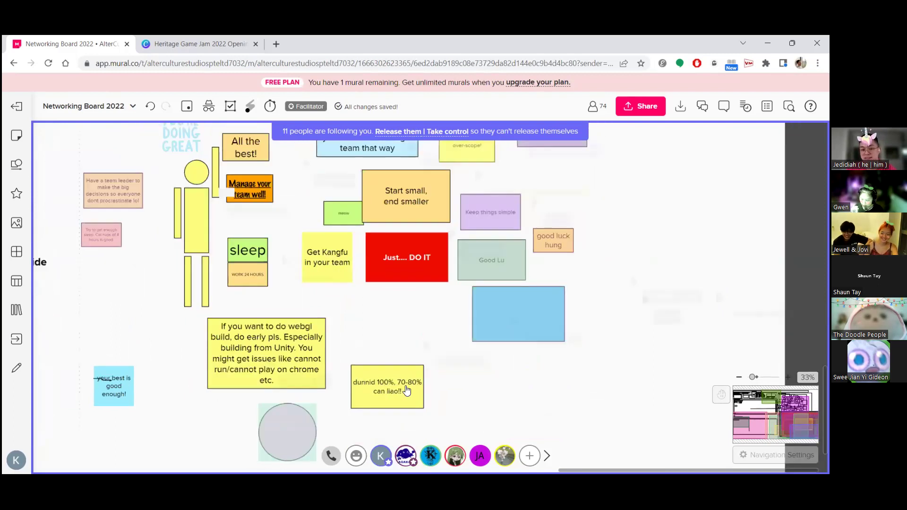
{"action": "scroll", "coordinate": [407, 390], "scroll_direction": "down", "scroll_amount": 3}
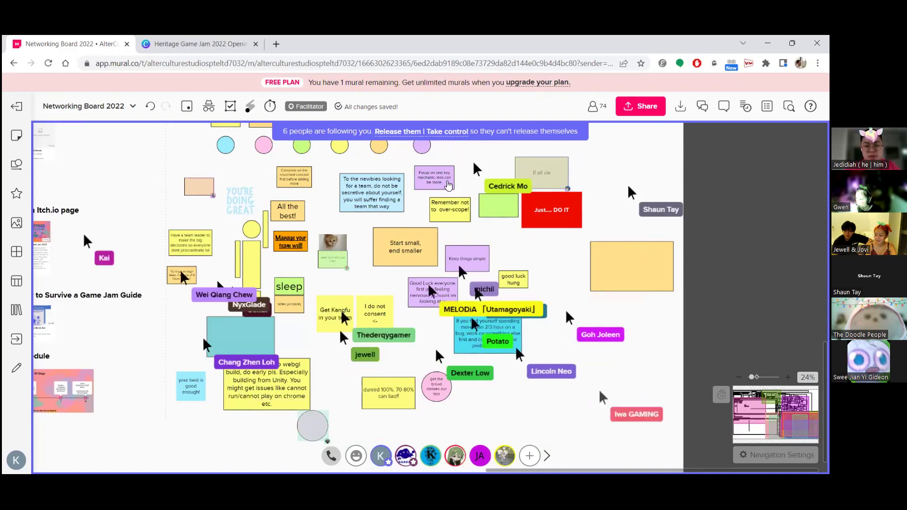
- Pan and zoom around the Community Board's notes, ending zoomed out to 18%
{"action": "scroll", "coordinate": [446, 183], "scroll_direction": "up", "scroll_amount": 3}
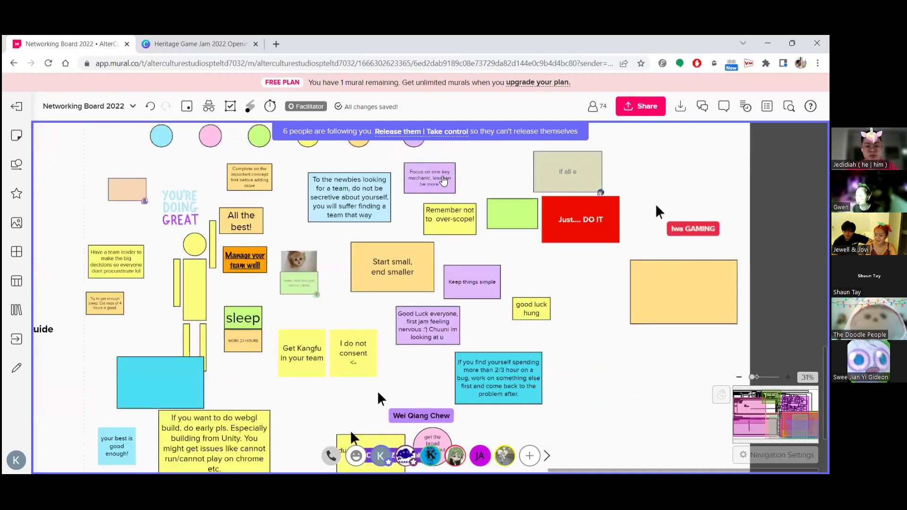
{"action": "scroll", "coordinate": [441, 182], "scroll_direction": "down", "scroll_amount": 3}
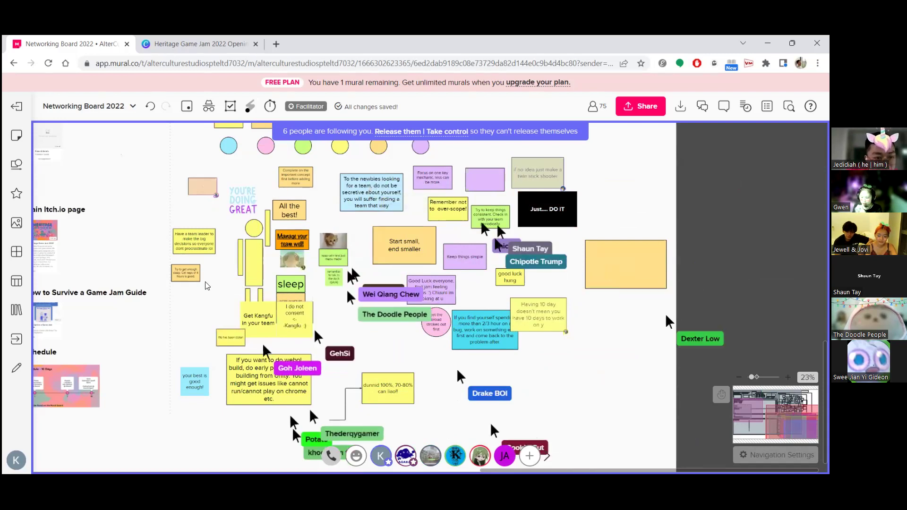
{"action": "scroll", "coordinate": [205, 286], "scroll_direction": "up", "scroll_amount": 3}
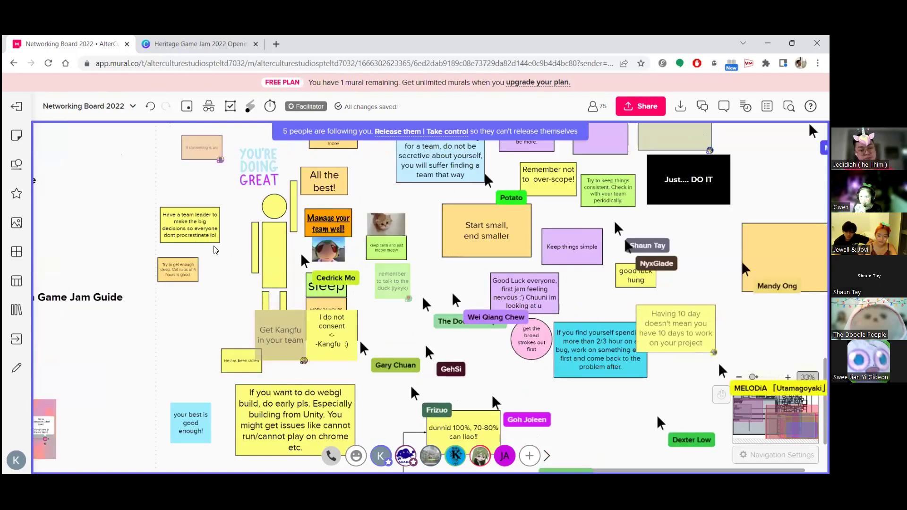
{"action": "scroll", "coordinate": [215, 233], "scroll_direction": "up", "scroll_amount": 1}
{"action": "scroll", "coordinate": [213, 239], "scroll_direction": "up", "scroll_amount": 1}
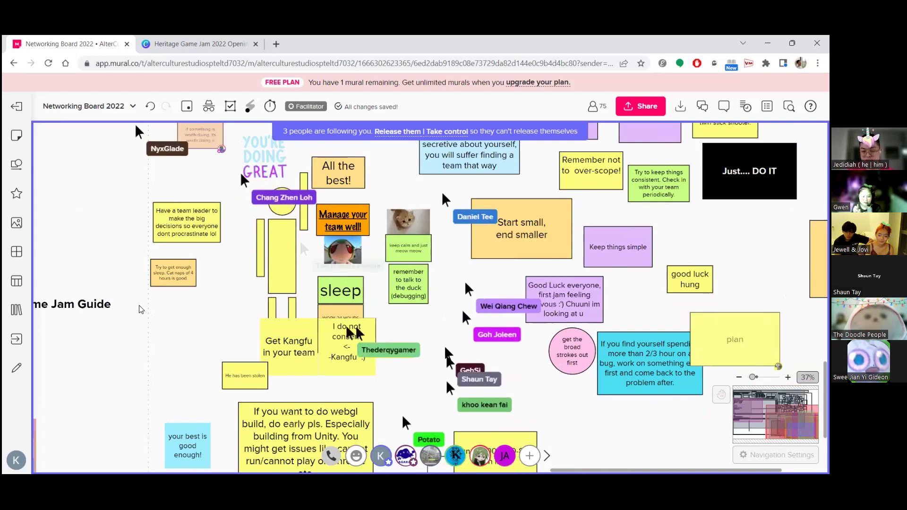
{"action": "scroll", "coordinate": [378, 320], "scroll_direction": "up", "scroll_amount": 3}
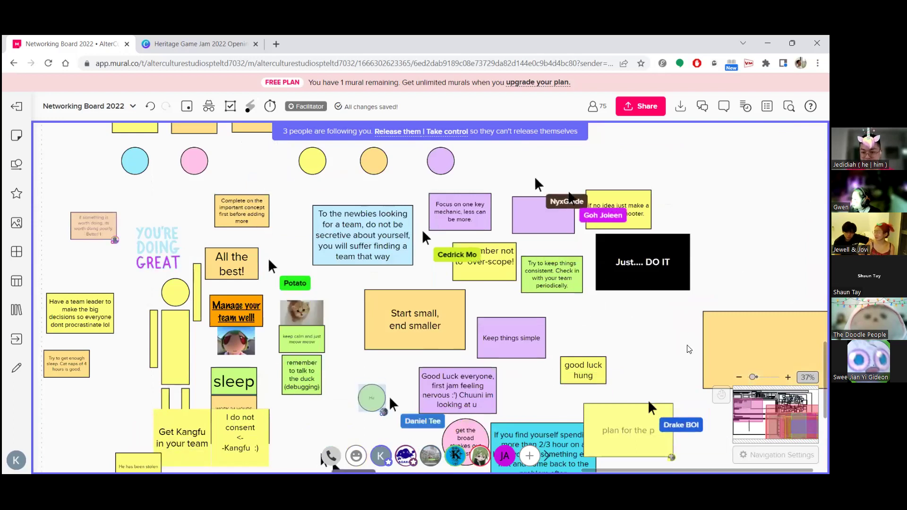
{"action": "scroll", "coordinate": [568, 289], "scroll_direction": "down", "scroll_amount": 2}
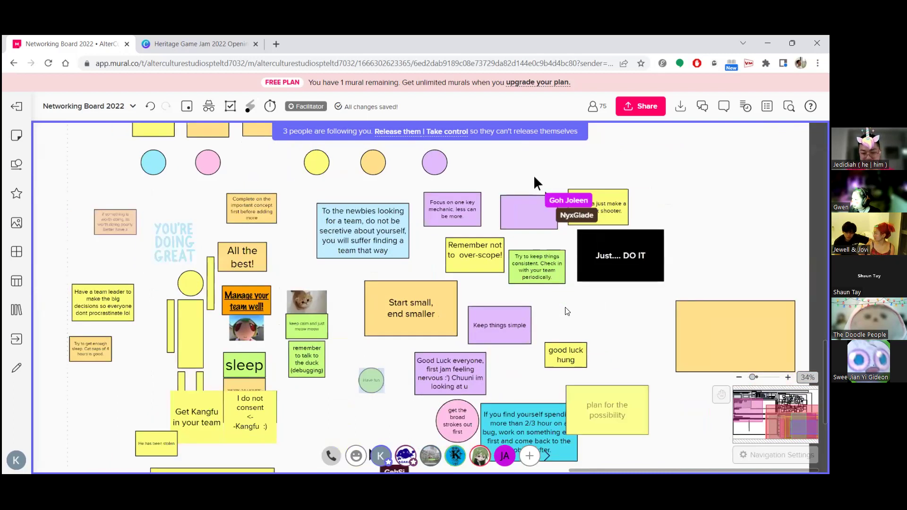
{"action": "scroll", "coordinate": [577, 328], "scroll_direction": "right", "scroll_amount": 3}
{"action": "scroll", "coordinate": [576, 328], "scroll_direction": "down", "scroll_amount": 2}
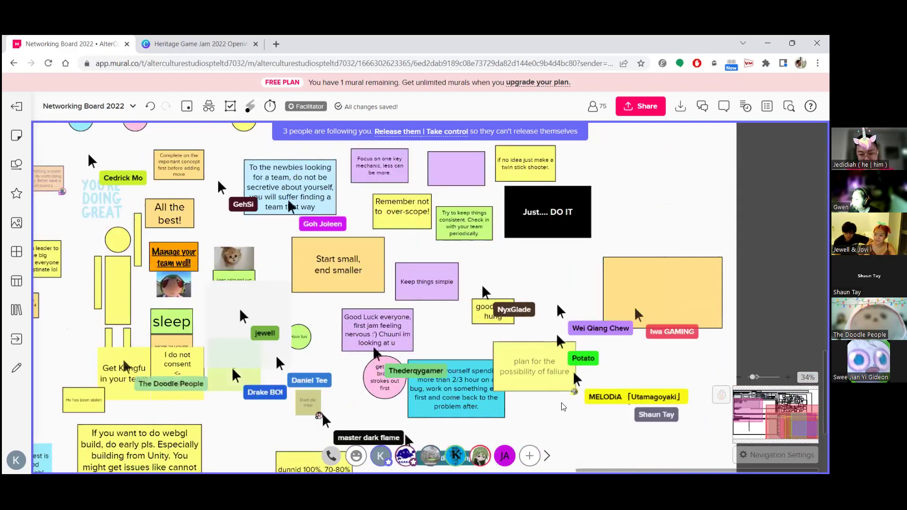
{"action": "scroll", "coordinate": [533, 362], "scroll_direction": "down", "scroll_amount": 1}
{"action": "scroll", "coordinate": [520, 358], "scroll_direction": "down", "scroll_amount": 1}
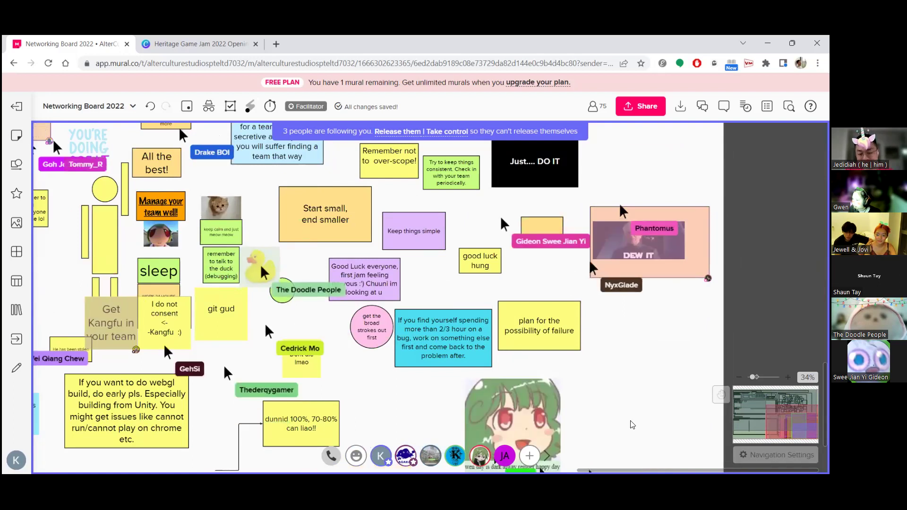
{"action": "scroll", "coordinate": [614, 340], "scroll_direction": "down", "scroll_amount": 2}
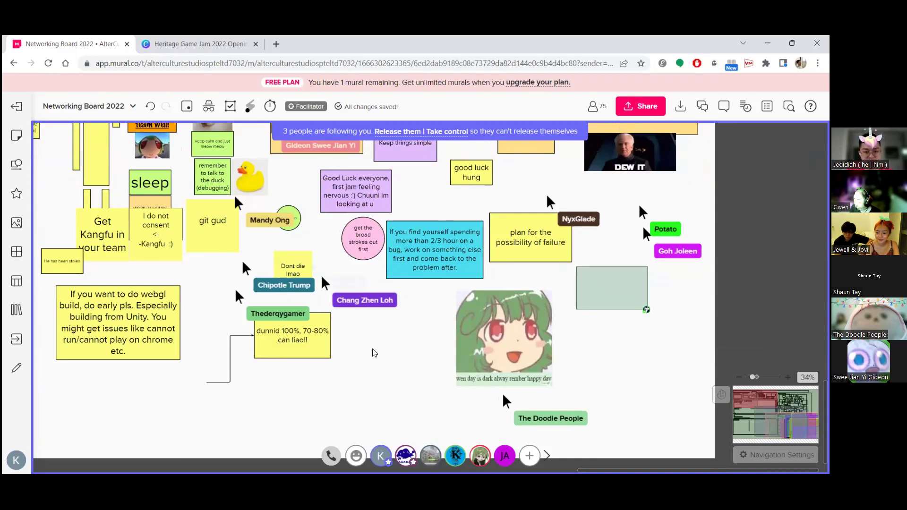
{"action": "scroll", "coordinate": [403, 416], "scroll_direction": "up", "scroll_amount": 2}
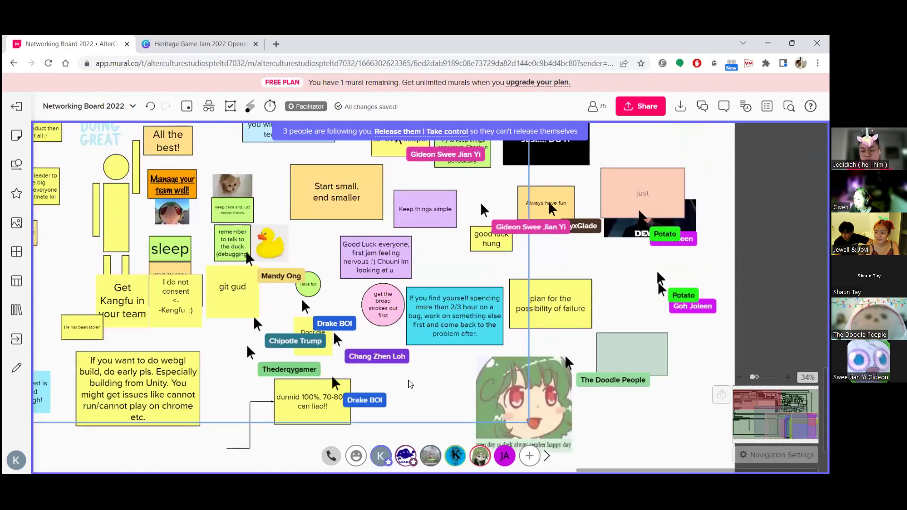
- Select the locked Community Board frame, then move to the Participant Information frame at 38%
{"action": "left_click", "coordinate": [411, 381]}
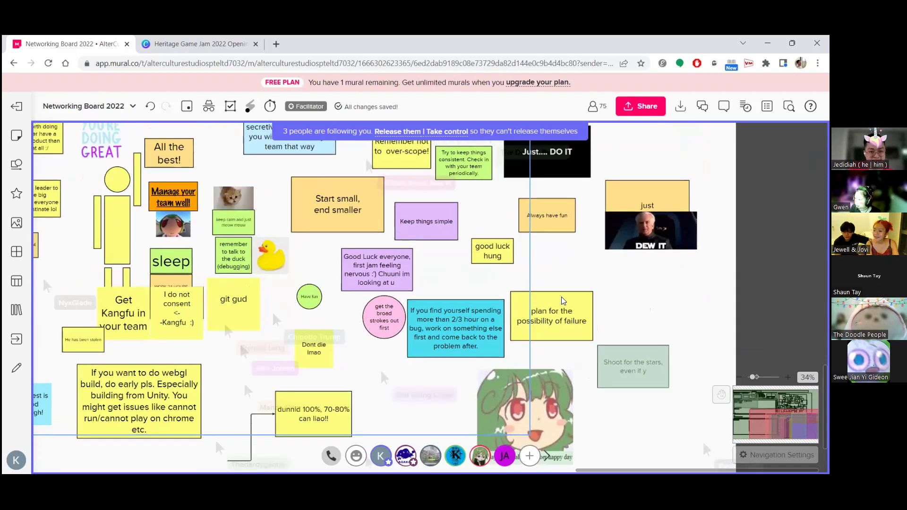
{"action": "scroll", "coordinate": [448, 273], "scroll_direction": "left", "scroll_amount": 5}
{"action": "scroll", "coordinate": [449, 273], "scroll_direction": "up", "scroll_amount": 2}
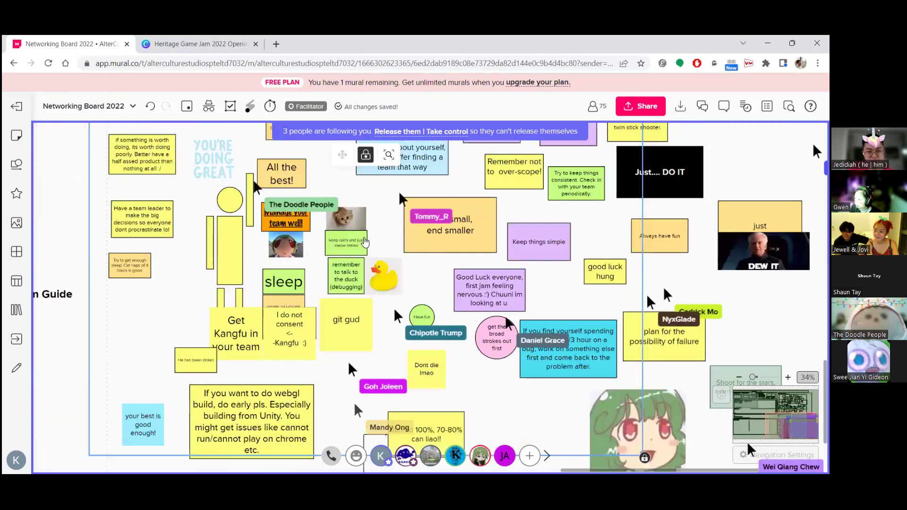
{"action": "scroll", "coordinate": [366, 241], "scroll_direction": "down", "scroll_amount": 3}
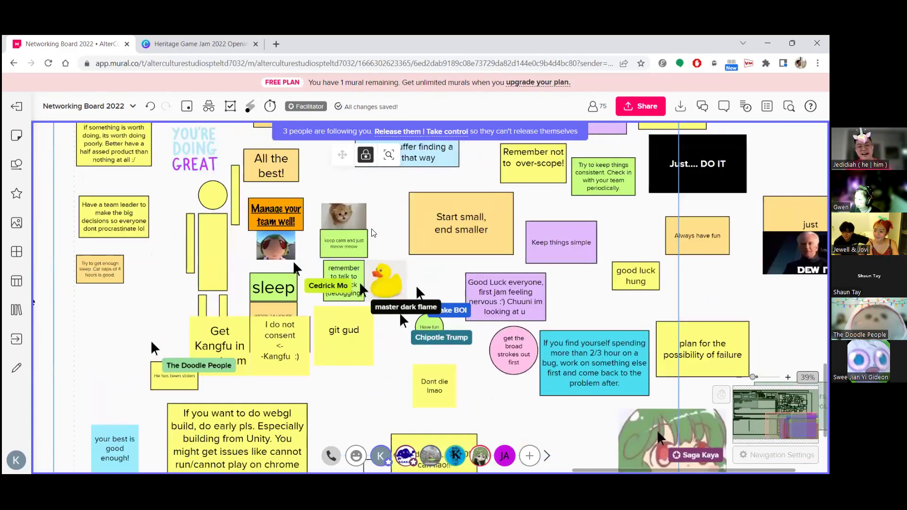
{"action": "scroll", "coordinate": [370, 235], "scroll_direction": "down", "scroll_amount": 2}
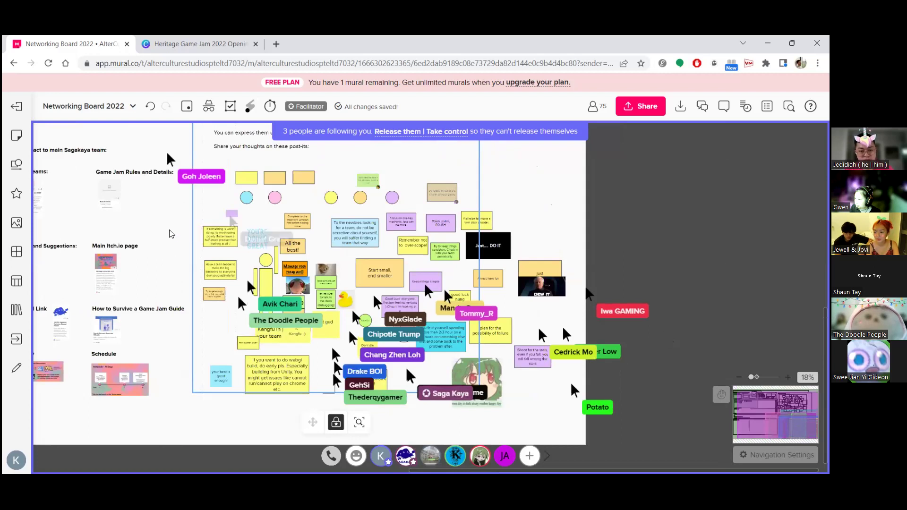
{"action": "scroll", "coordinate": [190, 261], "scroll_direction": "left", "scroll_amount": 2}
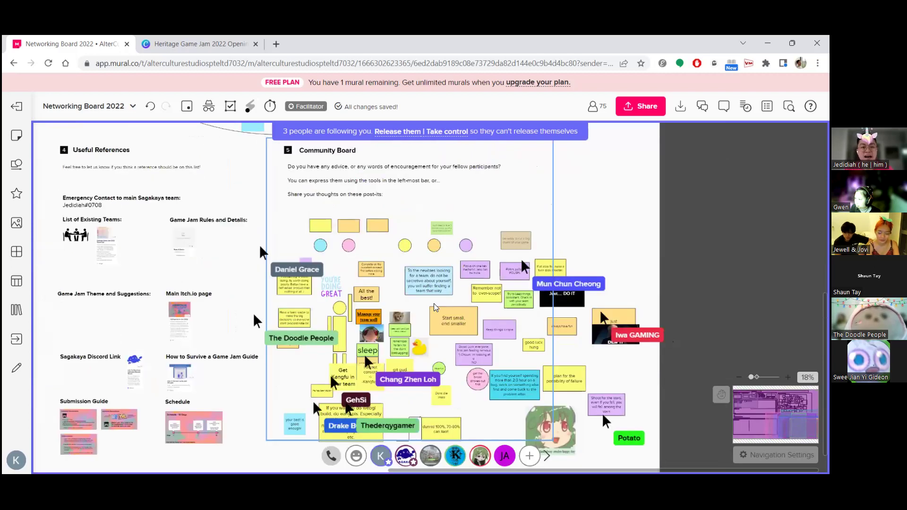
{"action": "scroll", "coordinate": [334, 383], "scroll_direction": "left", "scroll_amount": 6}
{"action": "scroll", "coordinate": [334, 383], "scroll_direction": "up", "scroll_amount": 4}
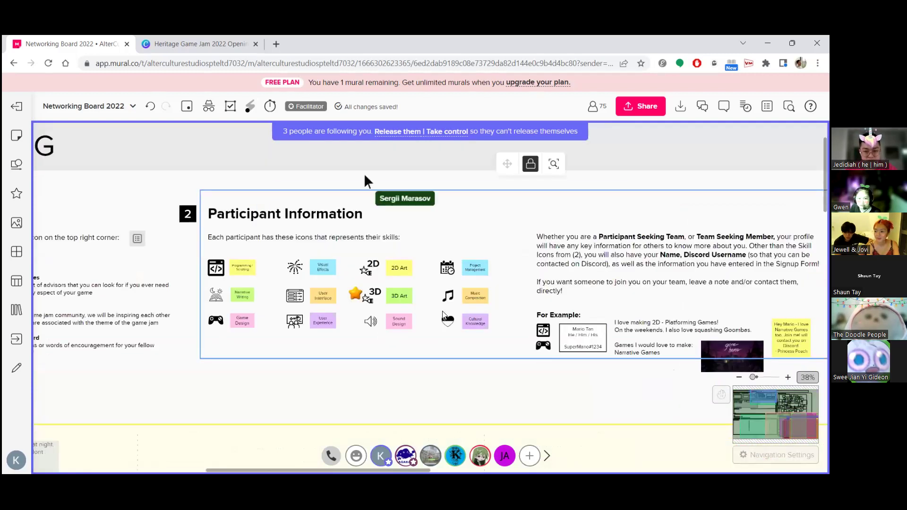
- Select the Participant Information frame and unlock it
{"action": "left_click", "coordinate": [445, 325]}
{"action": "right_click", "coordinate": [446, 325]}
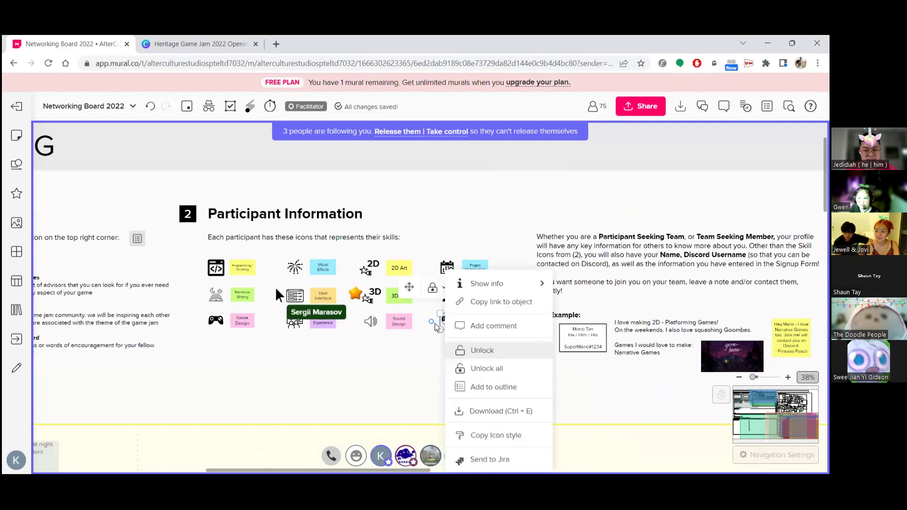
{"action": "key", "text": "Escape"}
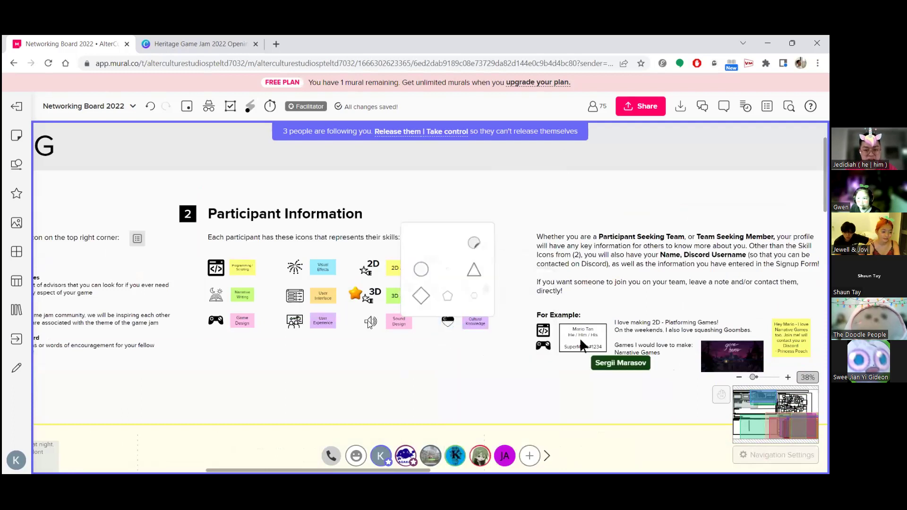
{"action": "left_click", "coordinate": [579, 338]}
{"action": "right_click", "coordinate": [362, 363]}
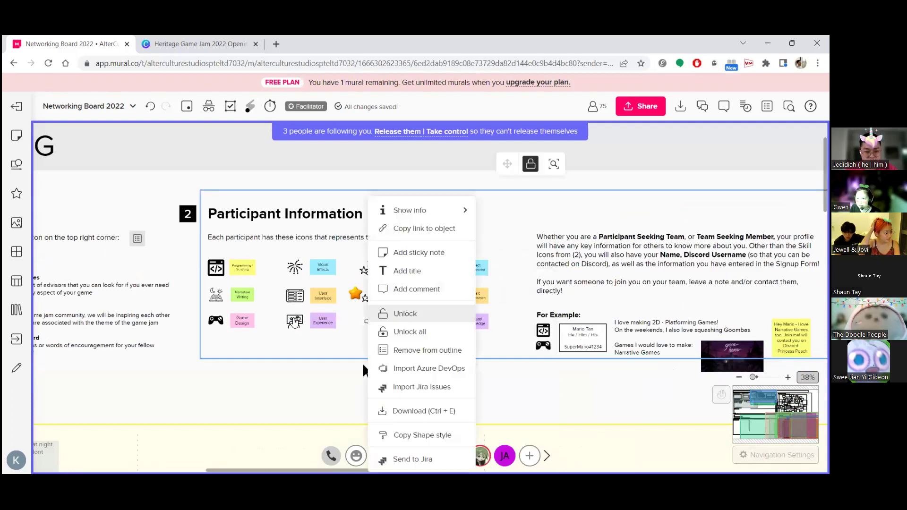
{"action": "left_click", "coordinate": [405, 313]}
- Relock the frame as 'Only Facilitators can unlock' and cancel the Unlock all prompt
{"action": "right_click", "coordinate": [290, 302]}
{"action": "mouse_move", "coordinate": [368, 303]}
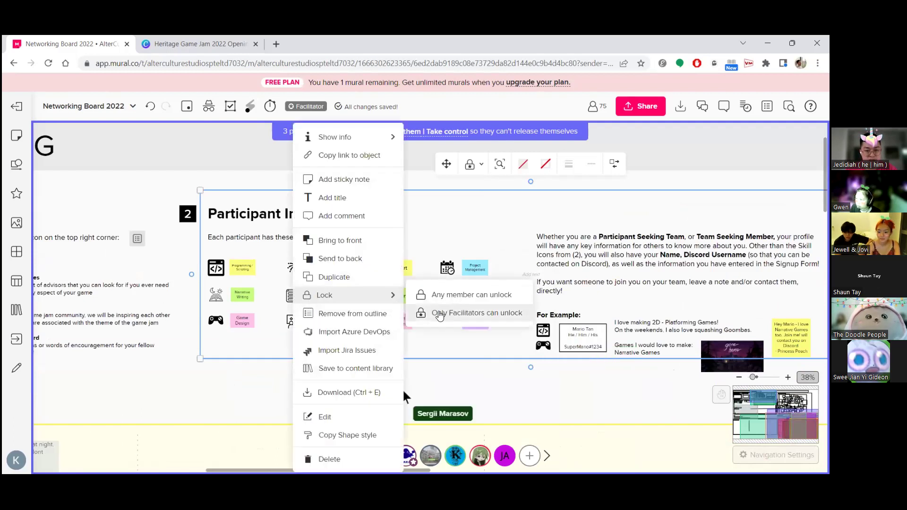
{"action": "left_click", "coordinate": [440, 313]}
{"action": "right_click", "coordinate": [298, 319]}
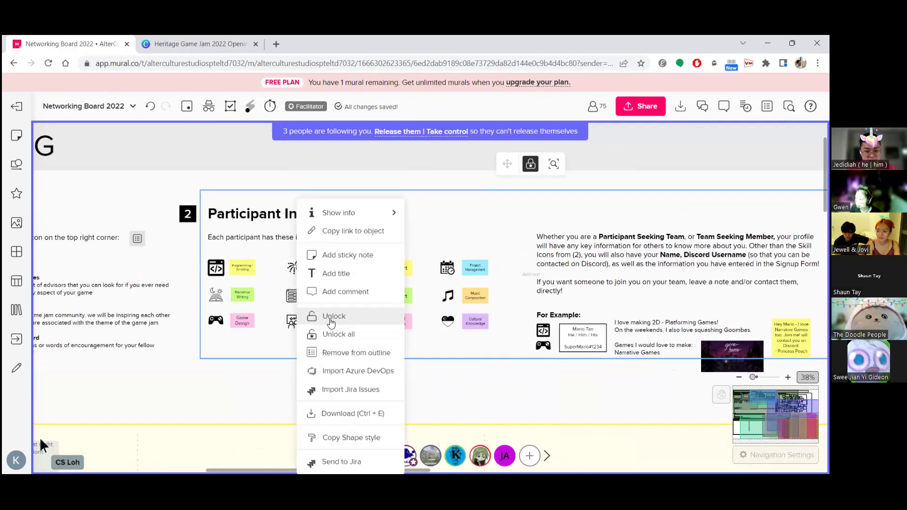
{"action": "left_click", "coordinate": [335, 334]}
{"action": "left_click", "coordinate": [413, 308]}
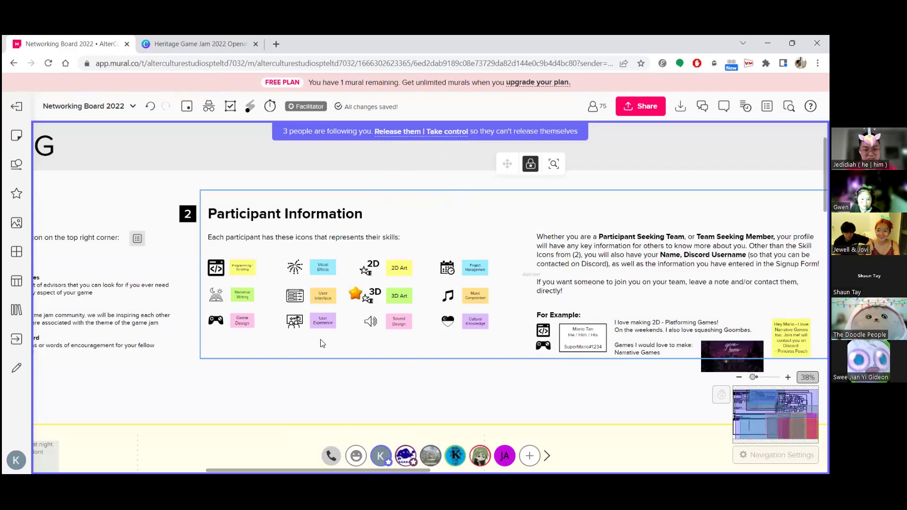
{"action": "scroll", "coordinate": [359, 326], "scroll_direction": "down", "scroll_amount": 2}
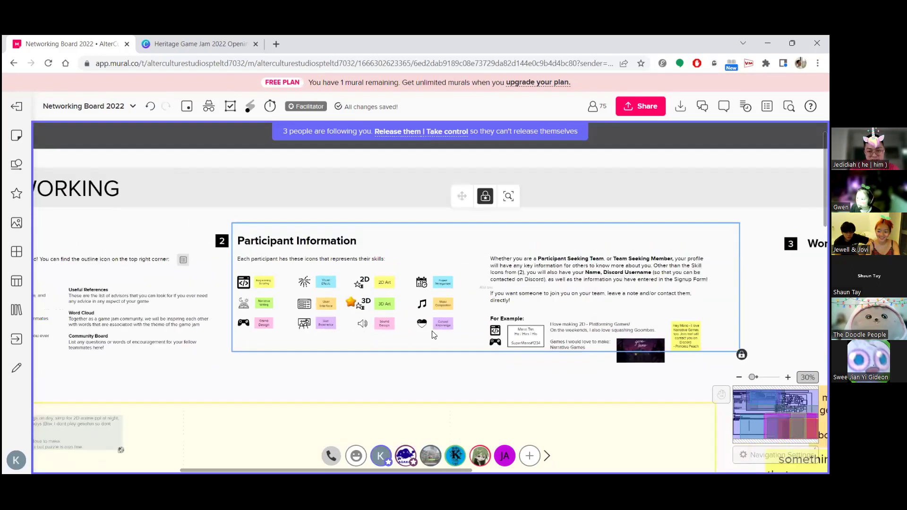
{"action": "scroll", "coordinate": [392, 279], "scroll_direction": "left", "scroll_amount": 5}
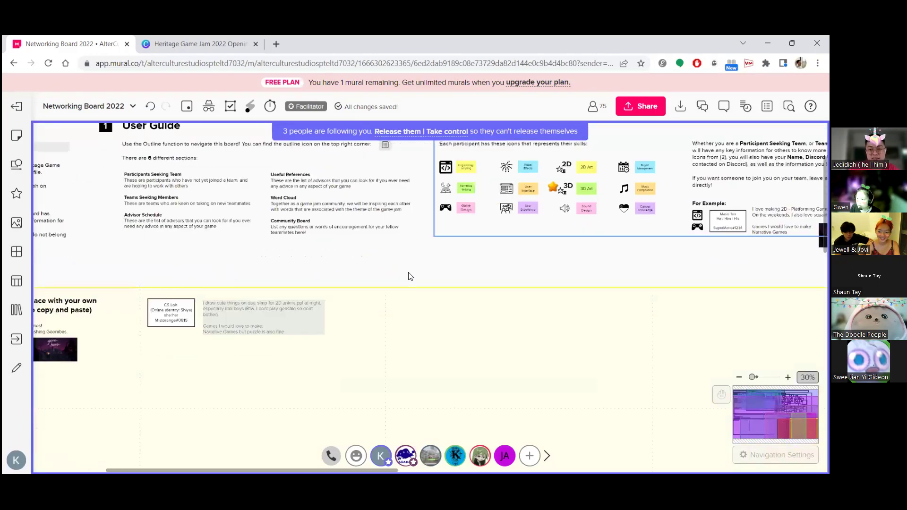
{"action": "scroll", "coordinate": [418, 276], "scroll_direction": "left", "scroll_amount": 5}
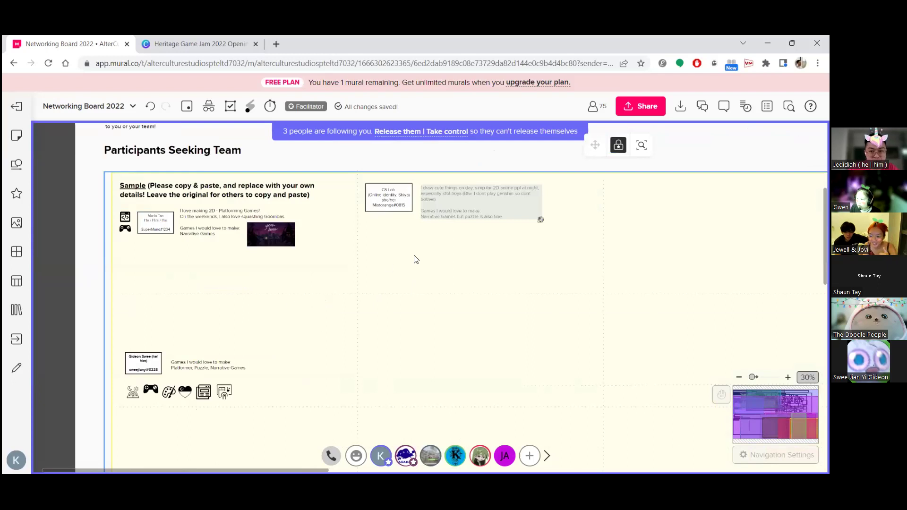
{"action": "scroll", "coordinate": [419, 259], "scroll_direction": "up", "scroll_amount": 1}
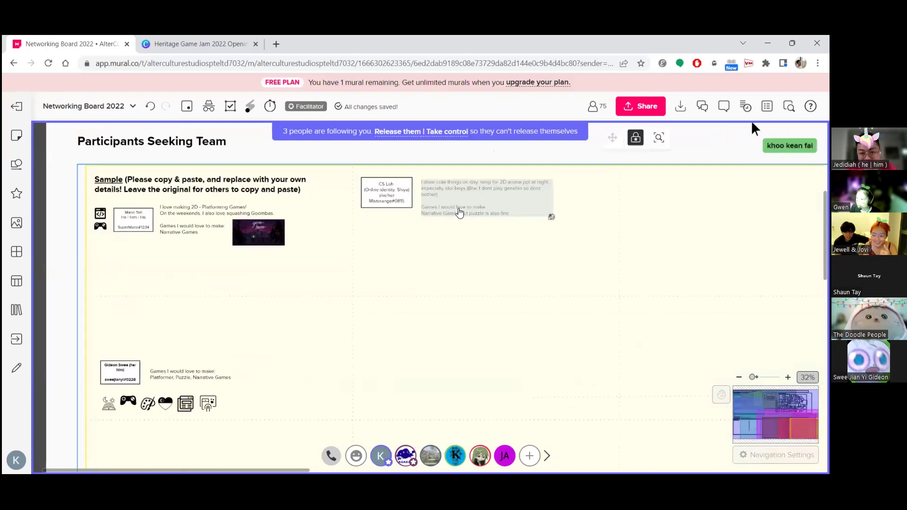
{"action": "scroll", "coordinate": [508, 234], "scroll_direction": "up", "scroll_amount": 3}
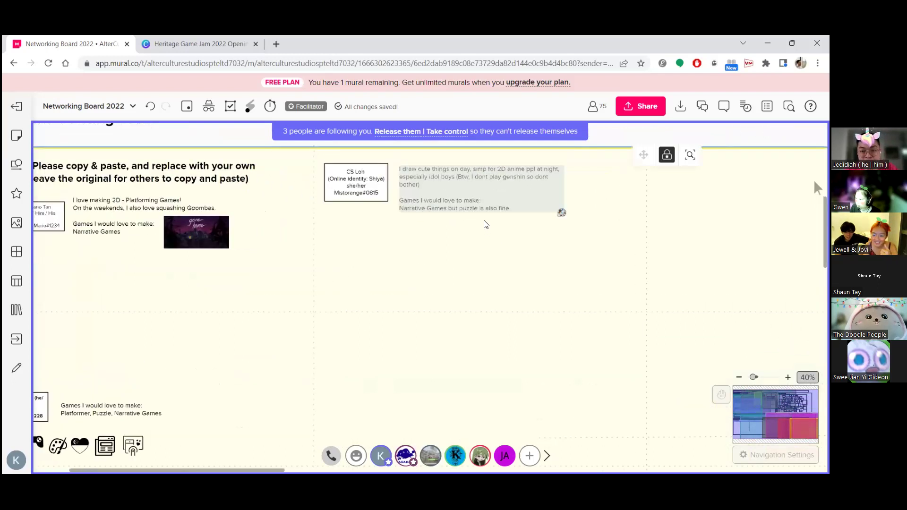
{"action": "scroll", "coordinate": [485, 223], "scroll_direction": "down", "scroll_amount": 2}
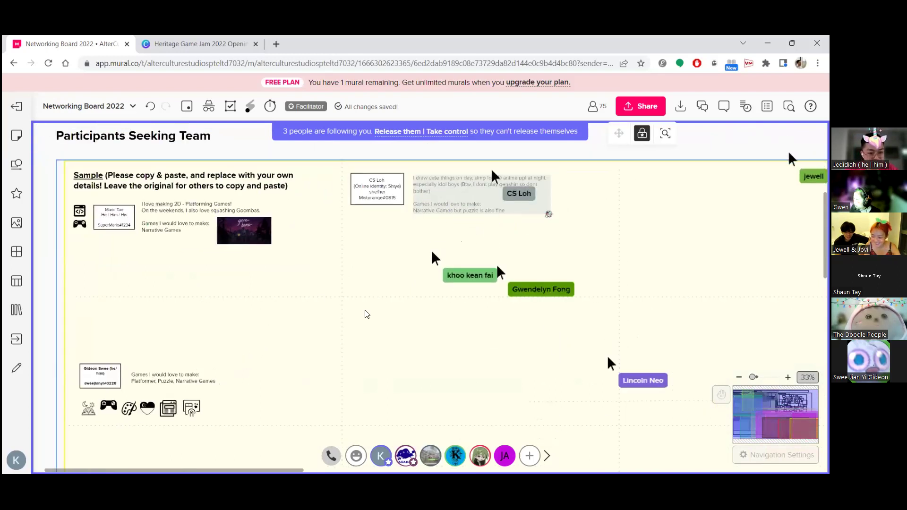
{"action": "scroll", "coordinate": [381, 311], "scroll_direction": "down", "scroll_amount": 5}
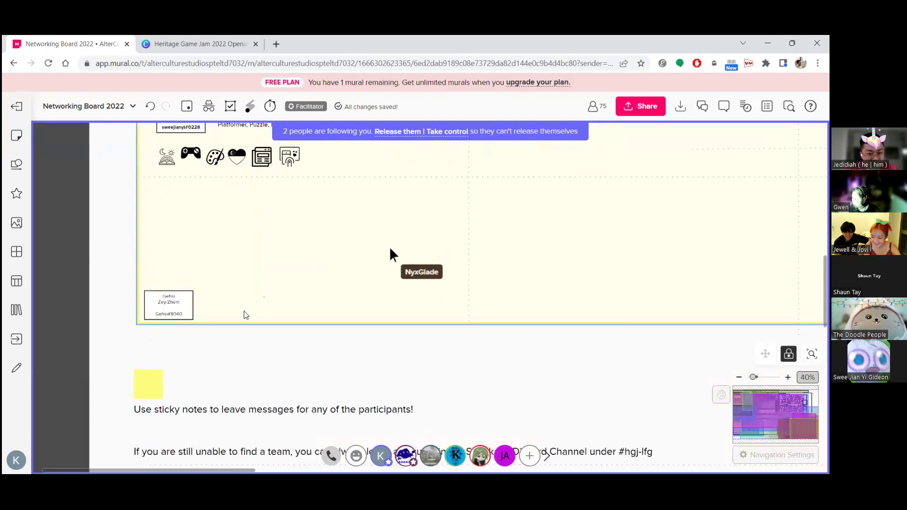
{"action": "scroll", "coordinate": [245, 315], "scroll_direction": "up", "scroll_amount": 1}
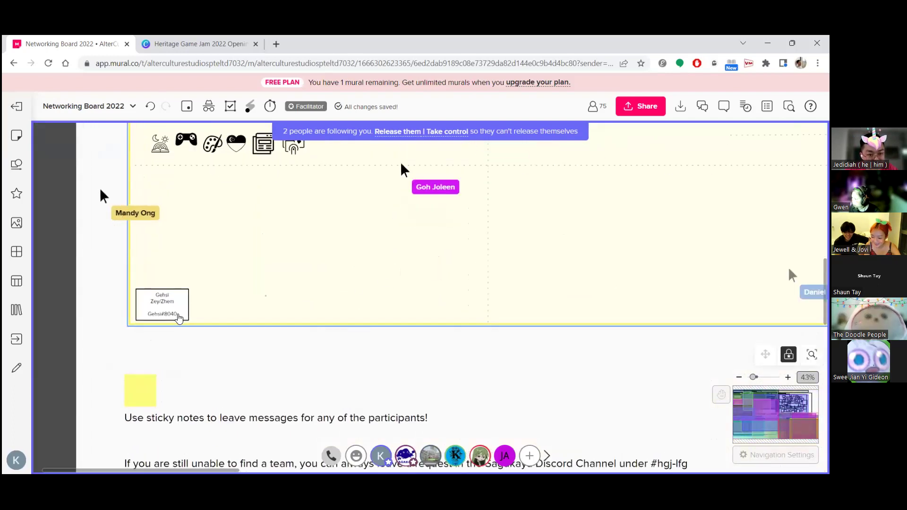
{"action": "scroll", "coordinate": [471, 417], "scroll_direction": "down", "scroll_amount": 5}
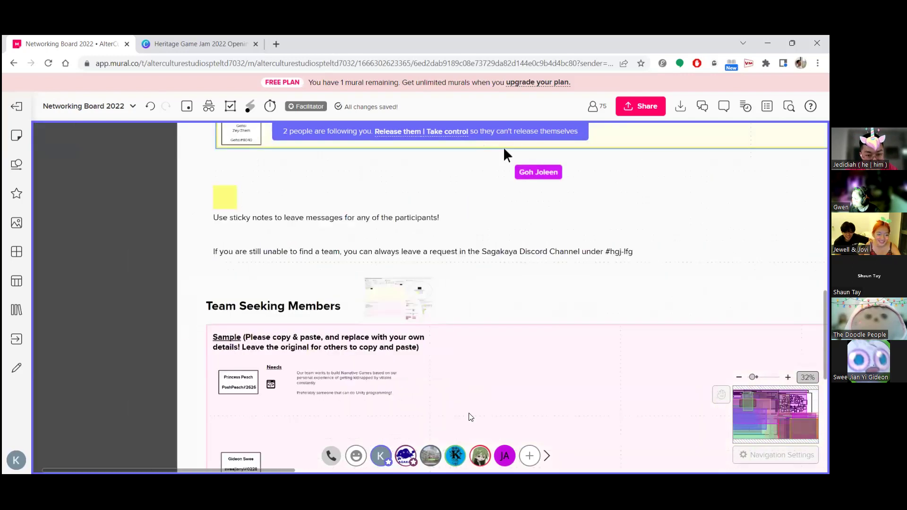
{"action": "scroll", "coordinate": [501, 316], "scroll_direction": "down", "scroll_amount": 3}
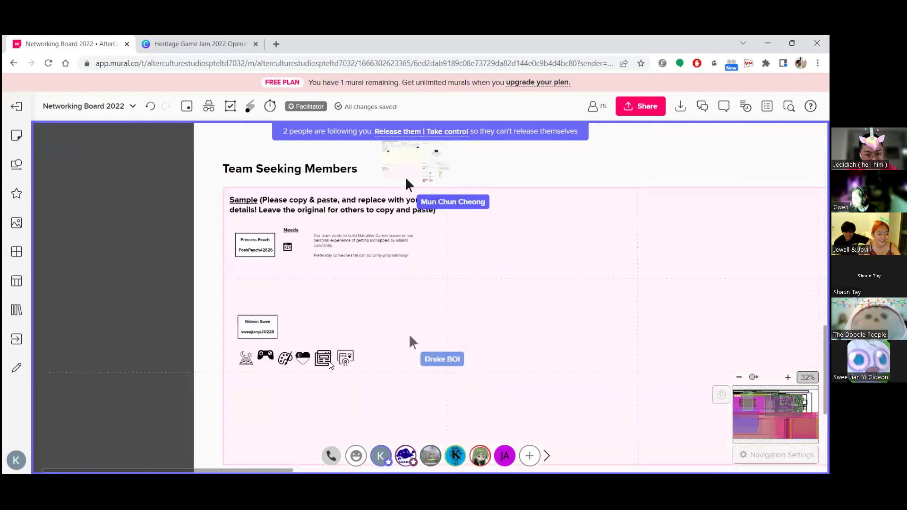
{"action": "scroll", "coordinate": [469, 315], "scroll_direction": "down", "scroll_amount": 4}
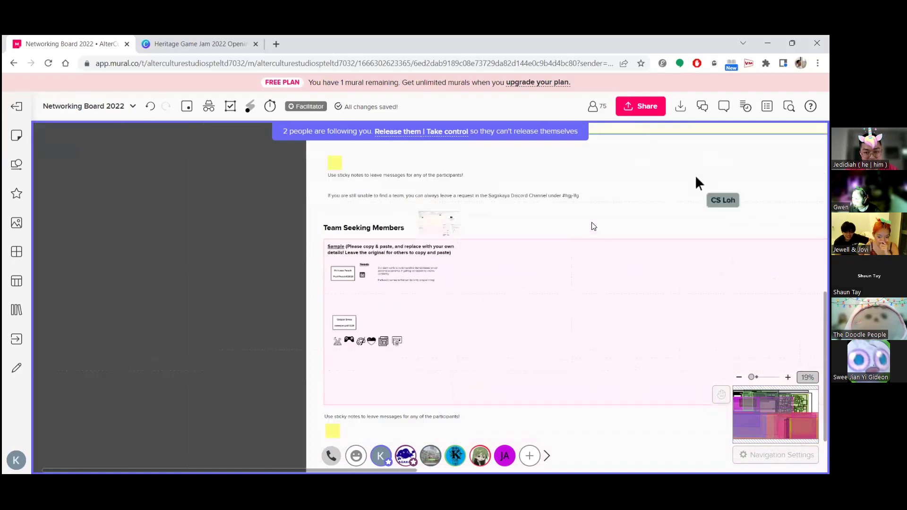
{"action": "scroll", "coordinate": [591, 225], "scroll_direction": "right", "scroll_amount": 5}
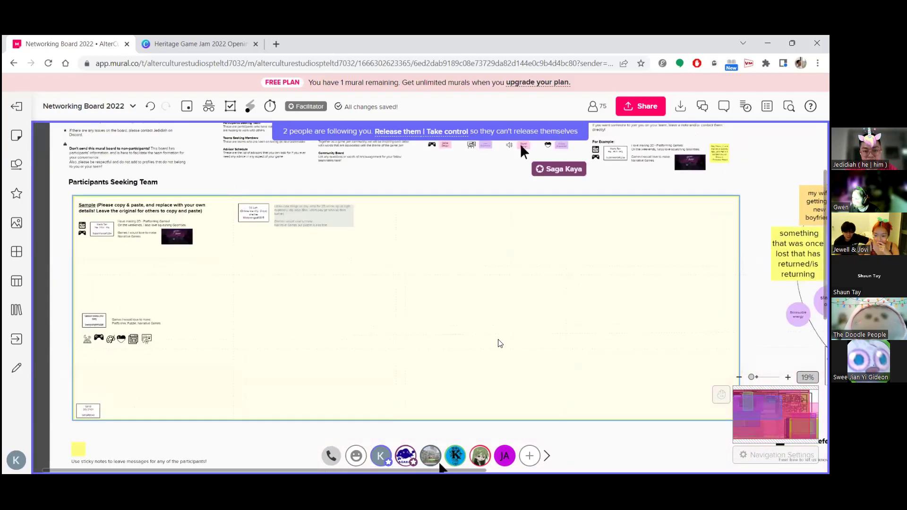
- Select the Participants Seeking Team area and begin moving across the canvas
{"action": "scroll", "coordinate": [496, 345], "scroll_direction": "up", "scroll_amount": 5}
{"action": "scroll", "coordinate": [557, 239], "scroll_direction": "down", "scroll_amount": 5}
{"action": "left_click", "coordinate": [554, 238]}
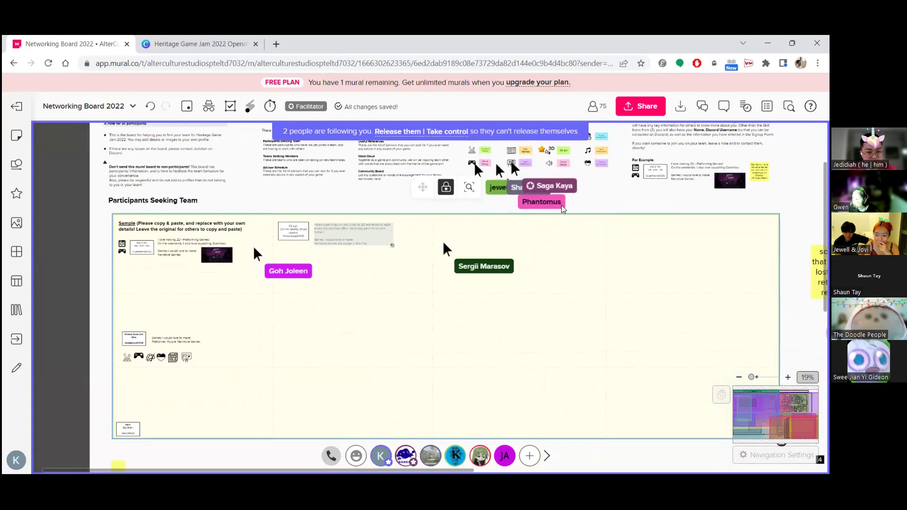
{"action": "scroll", "coordinate": [562, 209], "scroll_direction": "left", "scroll_amount": 3}
{"action": "scroll", "coordinate": [567, 227], "scroll_direction": "left", "scroll_amount": 10}
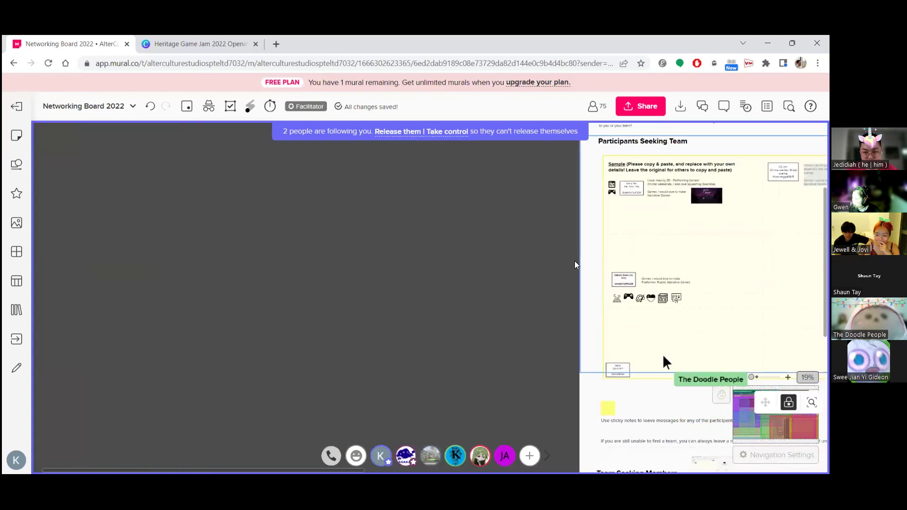
{"action": "scroll", "coordinate": [574, 261], "scroll_direction": "down", "scroll_amount": 3}
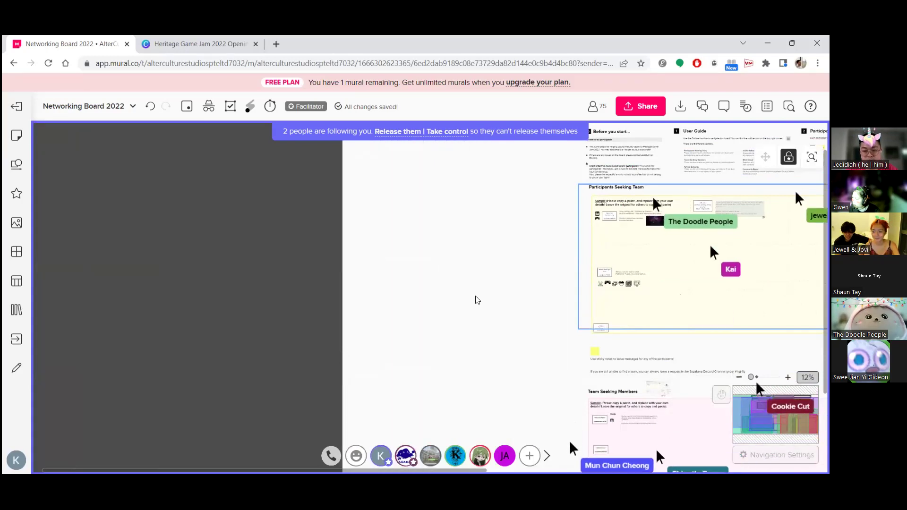
{"action": "scroll", "coordinate": [203, 272], "scroll_direction": "down", "scroll_amount": 1}
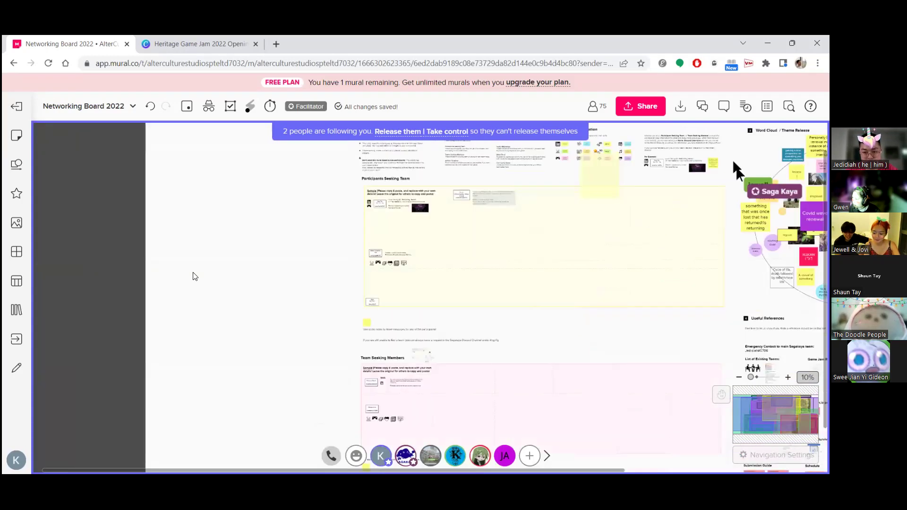
- Zoom to 16% showing the title, User Guide, Participant Information and Word Cloud
{"action": "scroll", "coordinate": [440, 316], "scroll_direction": "right", "scroll_amount": 2}
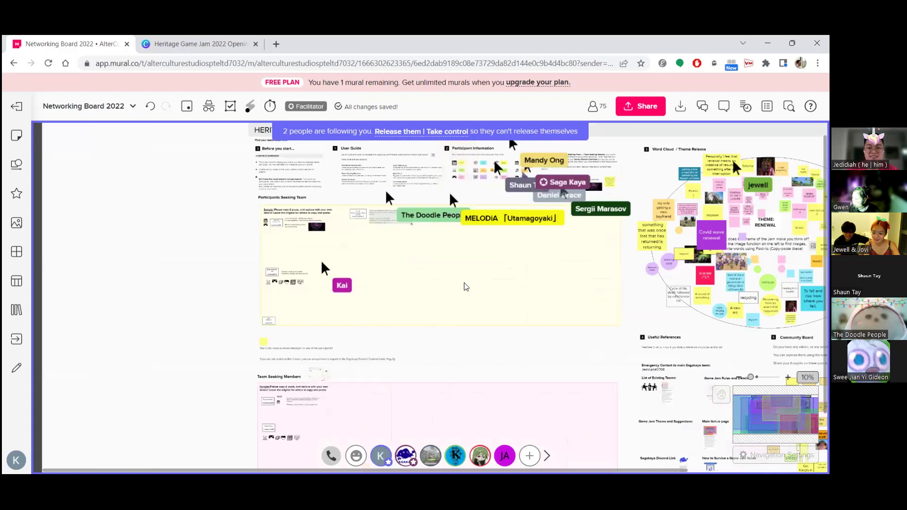
{"action": "scroll", "coordinate": [563, 264], "scroll_direction": "up", "scroll_amount": 1}
{"action": "scroll", "coordinate": [541, 328], "scroll_direction": "up", "scroll_amount": 2}
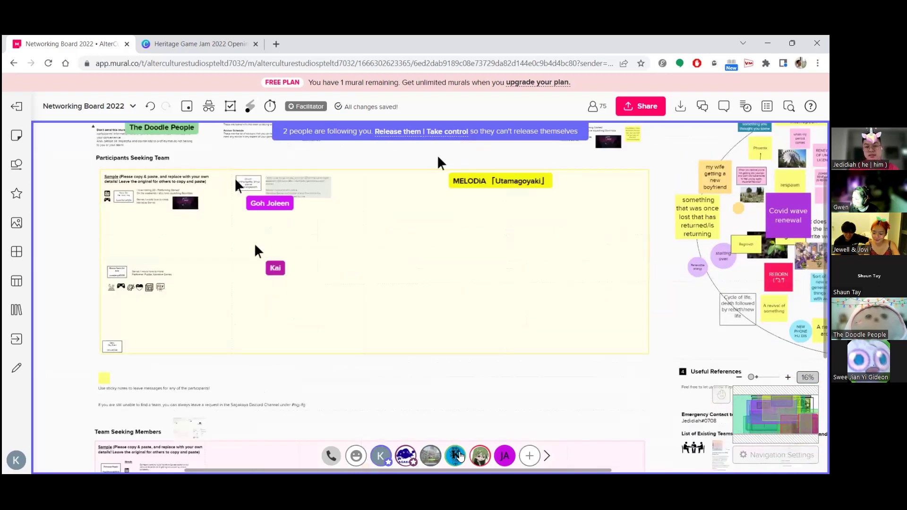
{"action": "scroll", "coordinate": [202, 351], "scroll_direction": "right", "scroll_amount": 2}
{"action": "scroll", "coordinate": [276, 378], "scroll_direction": "right", "scroll_amount": 4}
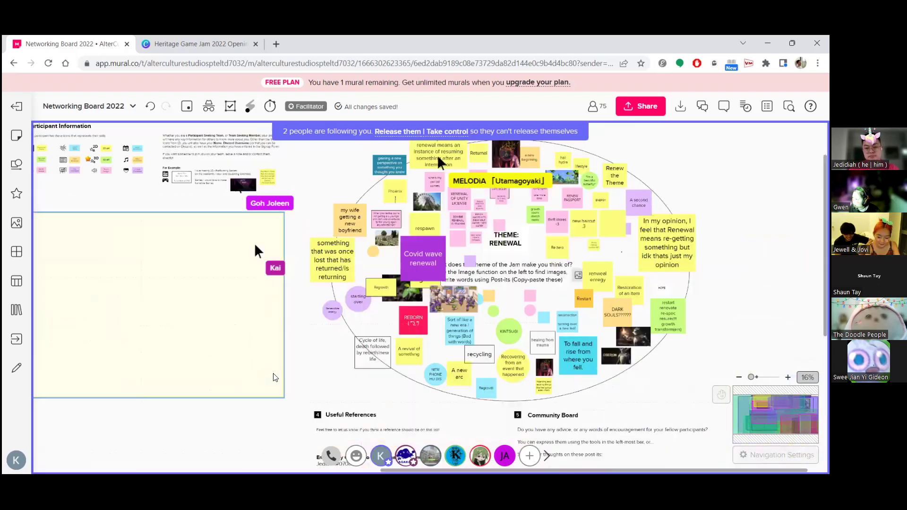
{"action": "scroll", "coordinate": [281, 380], "scroll_direction": "left", "scroll_amount": 1}
{"action": "scroll", "coordinate": [463, 419], "scroll_direction": "left", "scroll_amount": 3}
{"action": "scroll", "coordinate": [463, 419], "scroll_direction": "up", "scroll_amount": 1}
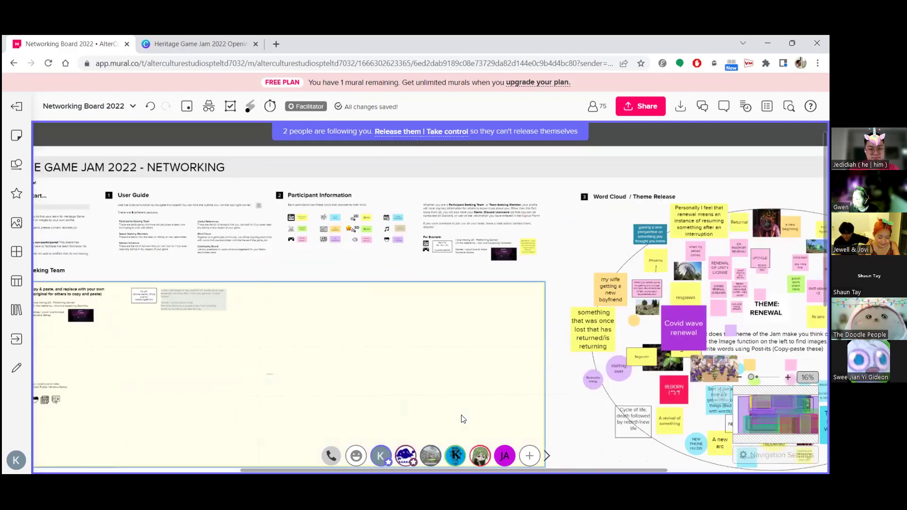
{"action": "scroll", "coordinate": [464, 419], "scroll_direction": "left", "scroll_amount": 1}
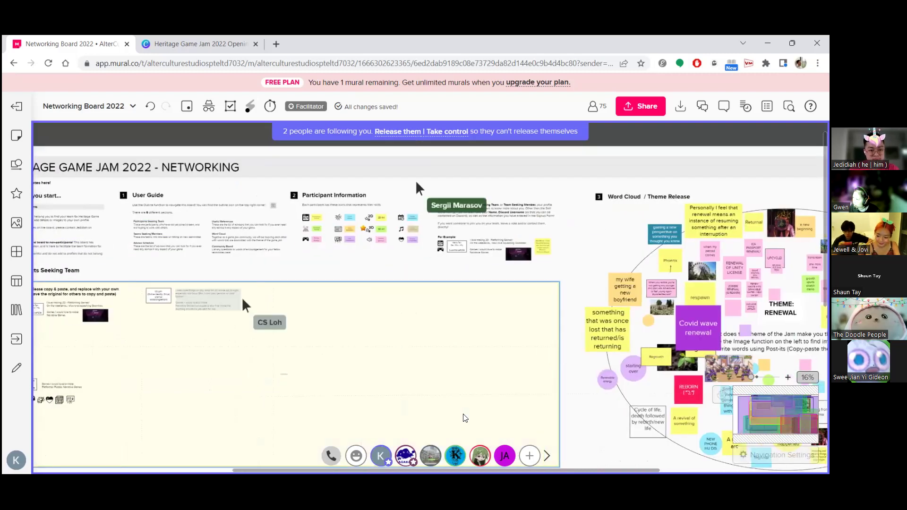
{"action": "scroll", "coordinate": [465, 413], "scroll_direction": "down", "scroll_amount": 1}
{"action": "scroll", "coordinate": [465, 413], "scroll_direction": "left", "scroll_amount": 1}
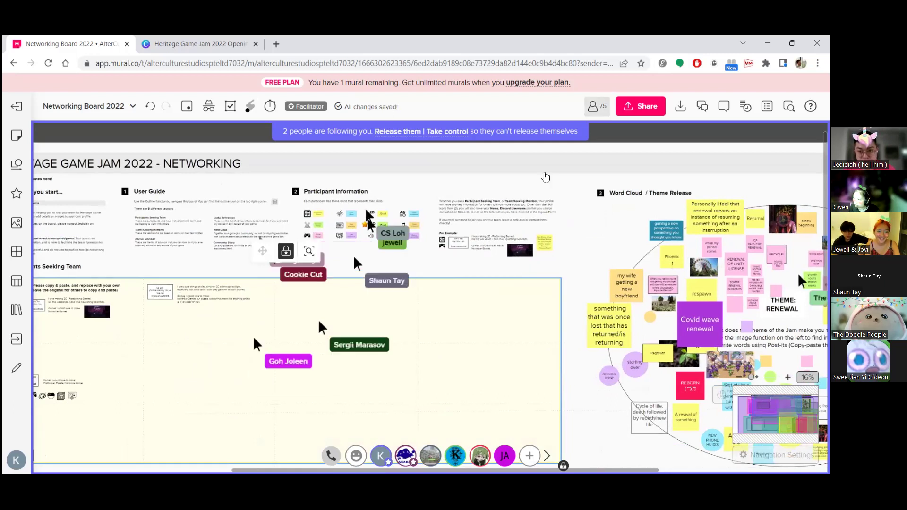
- Change two online members' roles from Edit to Facilitate in the members panel
{"action": "key", "text": "Down"}
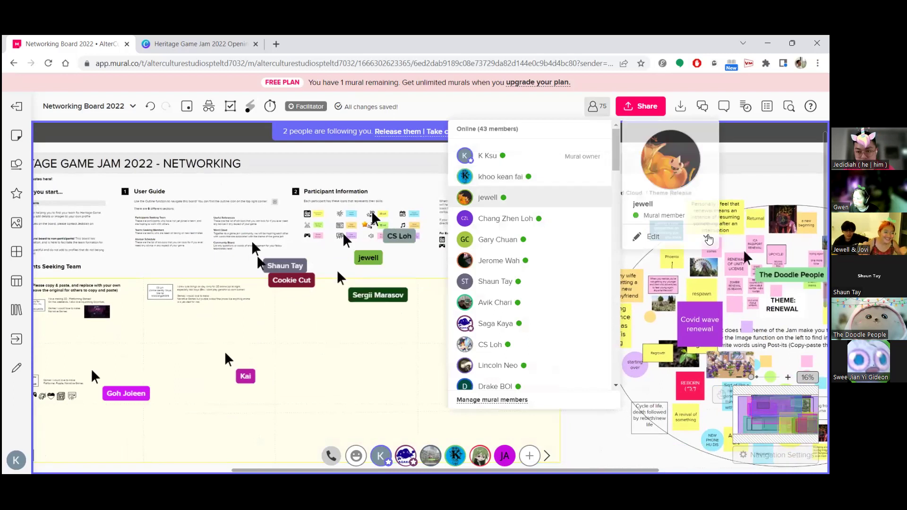
{"action": "left_click", "coordinate": [669, 300]}
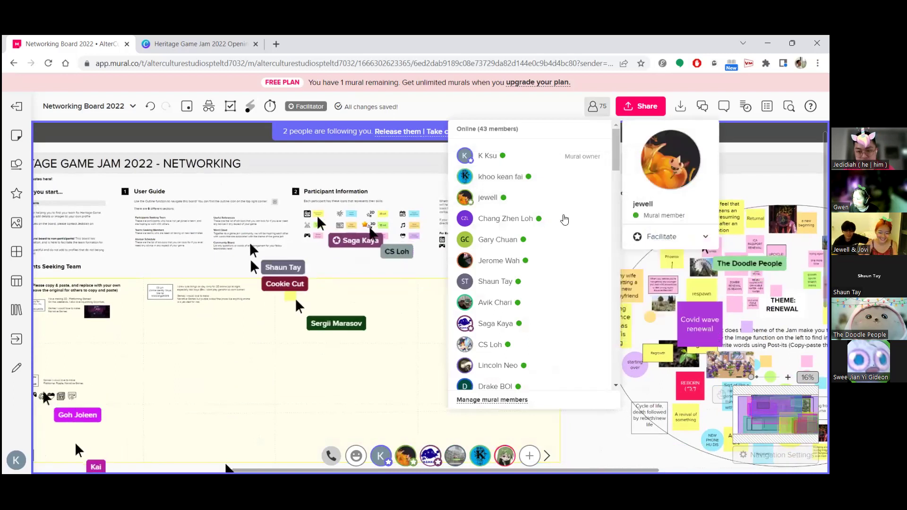
{"action": "scroll", "coordinate": [560, 223], "scroll_direction": "down", "scroll_amount": 5}
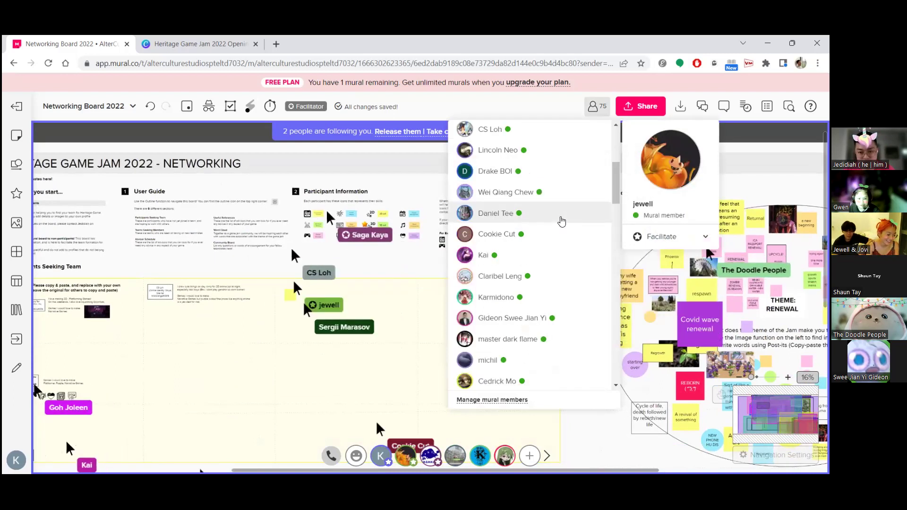
{"action": "scroll", "coordinate": [562, 221], "scroll_direction": "down", "scroll_amount": 10}
{"action": "scroll", "coordinate": [562, 233], "scroll_direction": "up", "scroll_amount": 5}
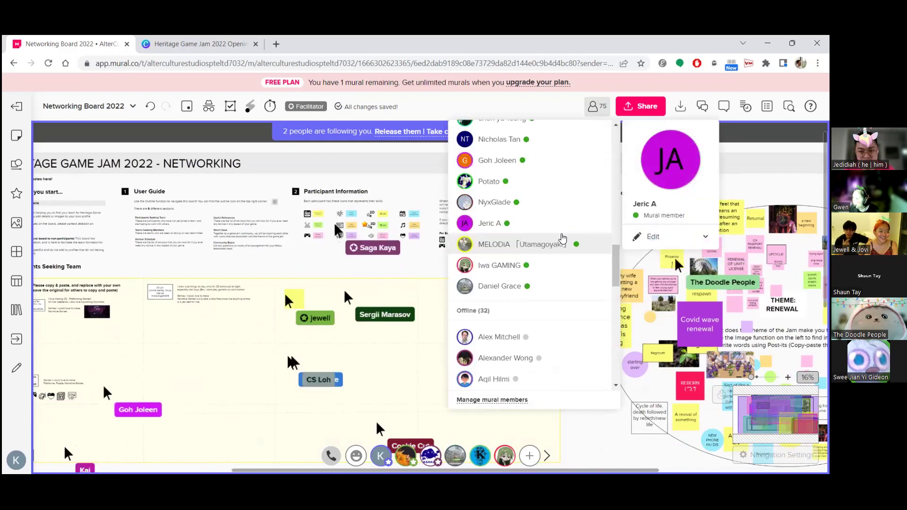
{"action": "scroll", "coordinate": [564, 237], "scroll_direction": "up", "scroll_amount": 3}
{"action": "scroll", "coordinate": [565, 237], "scroll_direction": "up", "scroll_amount": 3}
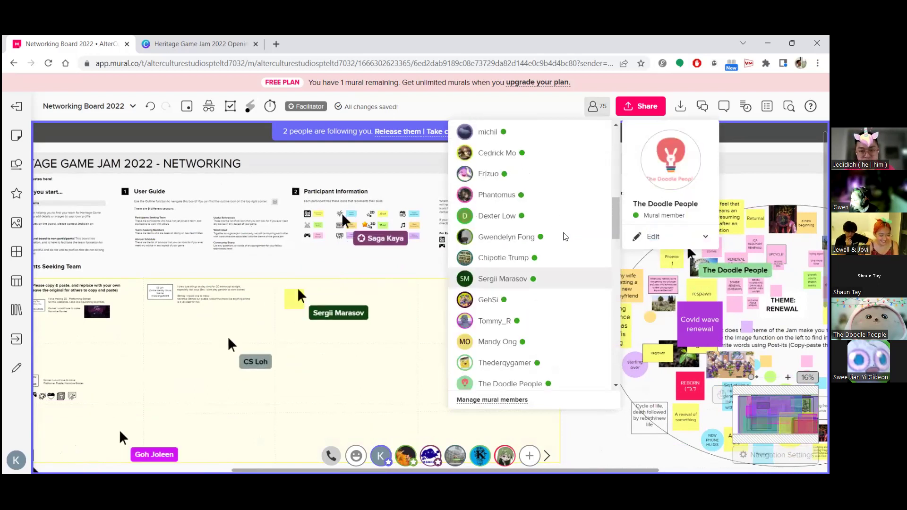
{"action": "scroll", "coordinate": [564, 237], "scroll_direction": "up", "scroll_amount": 5}
{"action": "scroll", "coordinate": [564, 251], "scroll_direction": "up", "scroll_amount": 5}
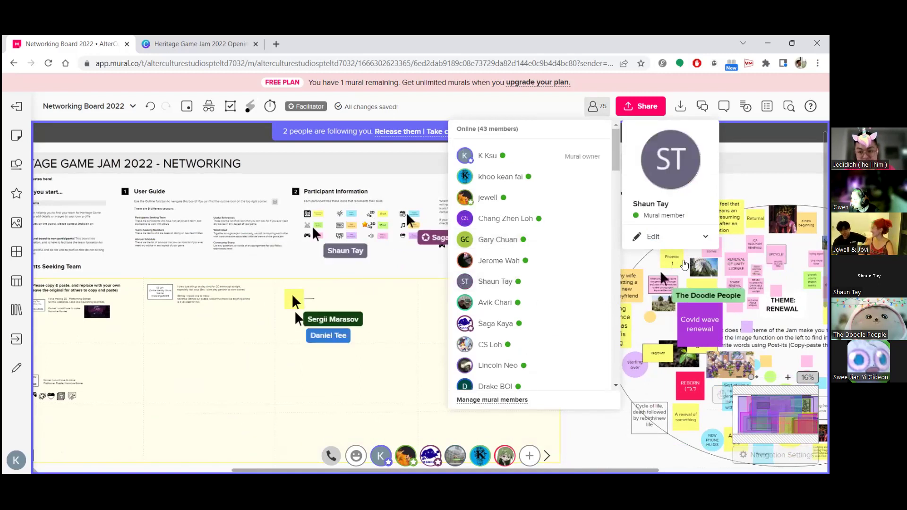
{"action": "left_click", "coordinate": [671, 236]}
{"action": "left_click", "coordinate": [660, 299]}
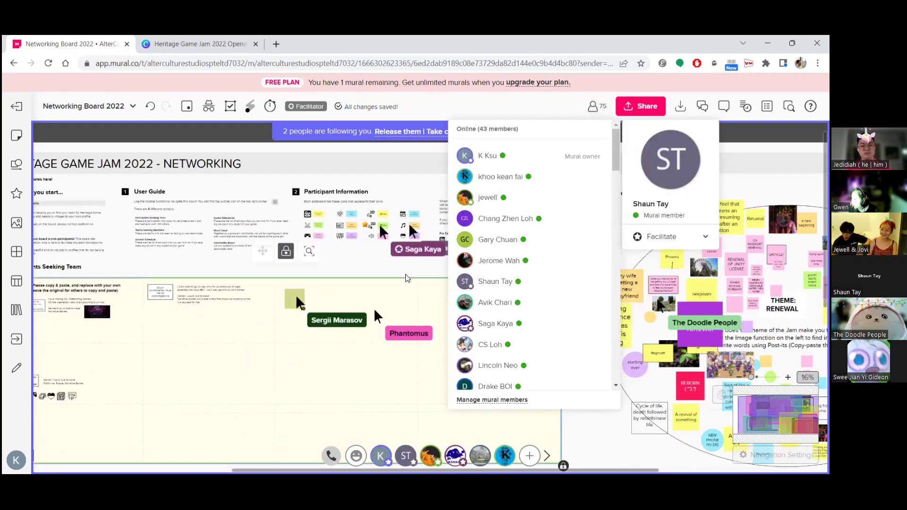
{"action": "scroll", "coordinate": [380, 320], "scroll_direction": "down", "scroll_amount": 2}
- Zoom from 8% to 33% around the Schedule in Useful References
{"action": "scroll", "coordinate": [380, 320], "scroll_direction": "down", "scroll_amount": 2}
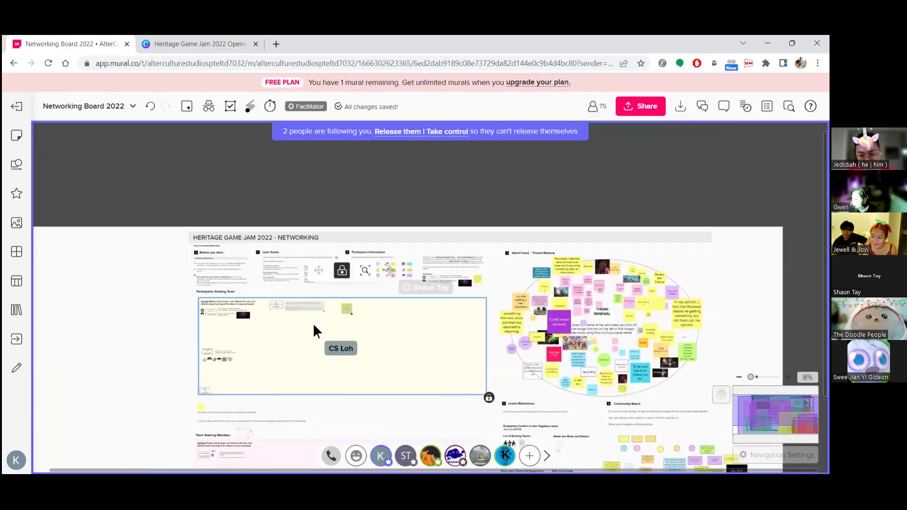
{"action": "scroll", "coordinate": [708, 216], "scroll_direction": "down", "scroll_amount": 2}
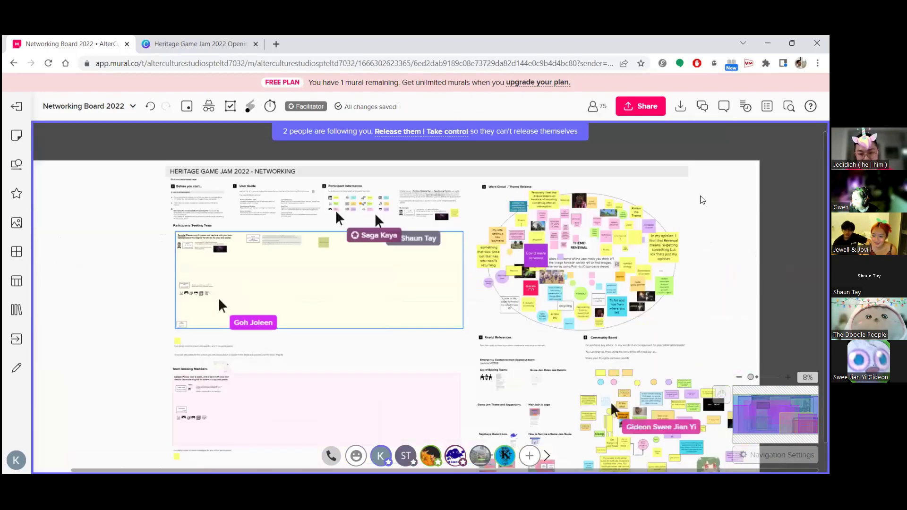
{"action": "scroll", "coordinate": [699, 197], "scroll_direction": "down", "scroll_amount": 2}
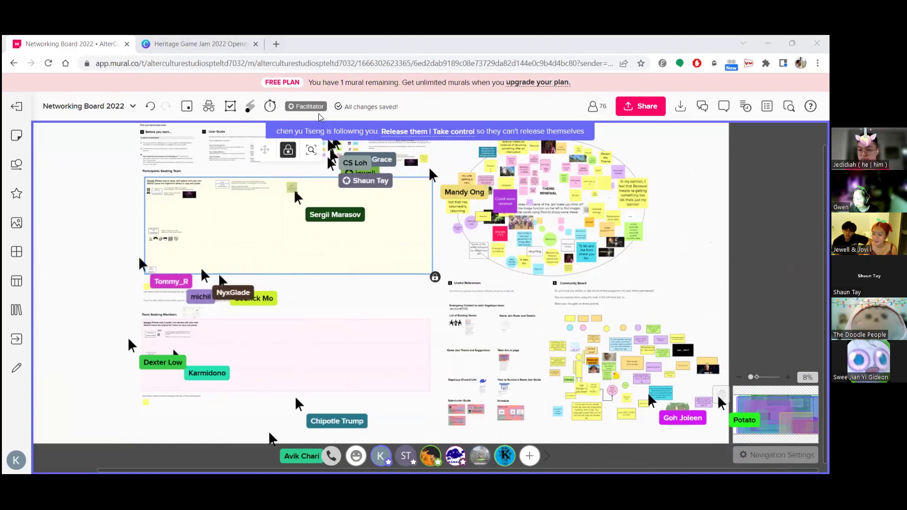
{"action": "scroll", "coordinate": [508, 406], "scroll_direction": "up", "scroll_amount": 5}
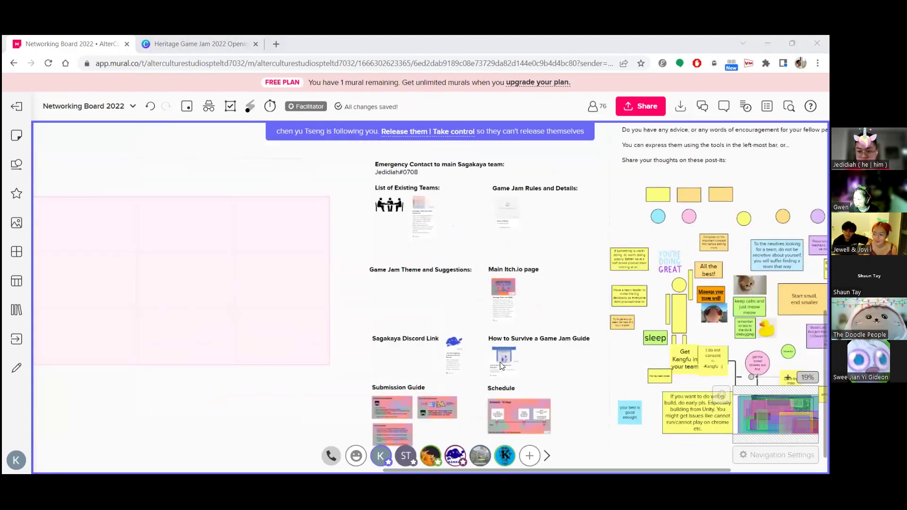
{"action": "scroll", "coordinate": [495, 381], "scroll_direction": "up", "scroll_amount": 3}
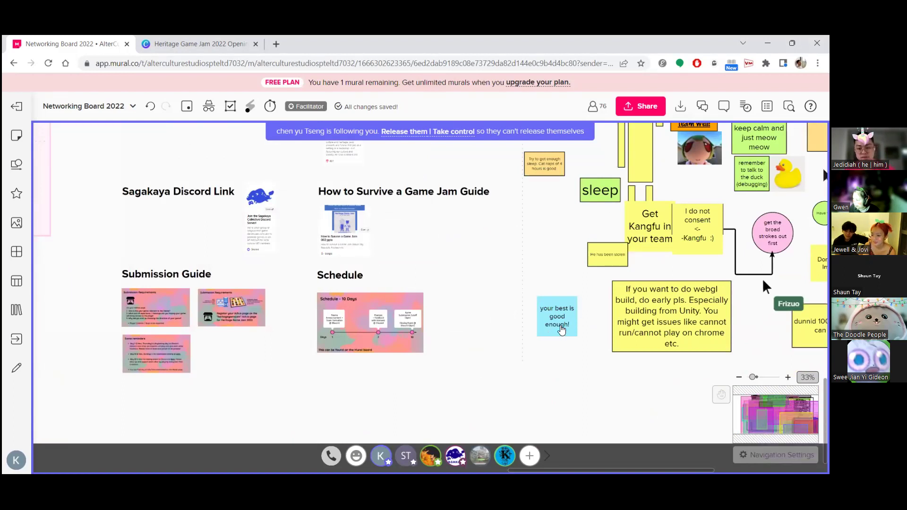
- Duplicate the blue sticky note and change its text to 7.30 - 10pm
{"action": "left_click", "coordinate": [550, 334]}
{"action": "key", "text": "ctrl+v"}
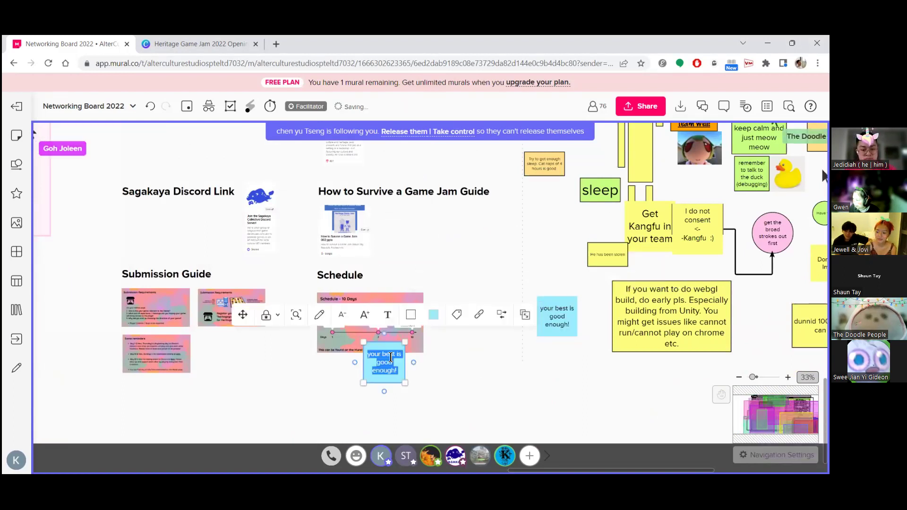
{"action": "type", "text": "7pm"}
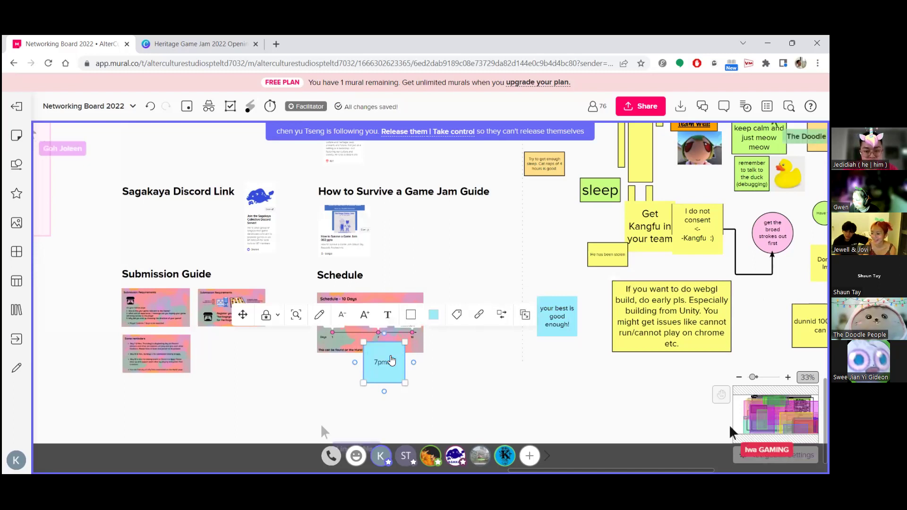
{"action": "key", "text": "BackSpace"}
{"action": "key", "text": "BackSpace"}
{"action": "type", "text": "."}
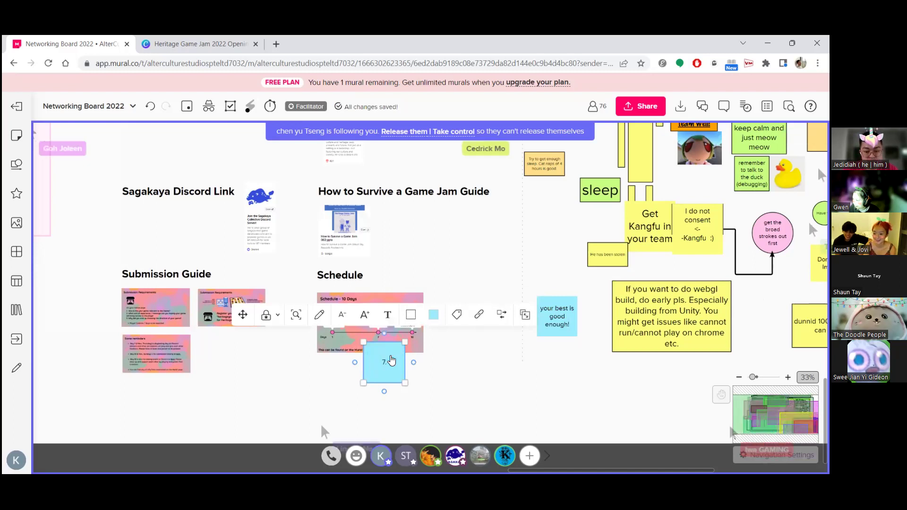
{"action": "type", "text": "30 - 10pm"}
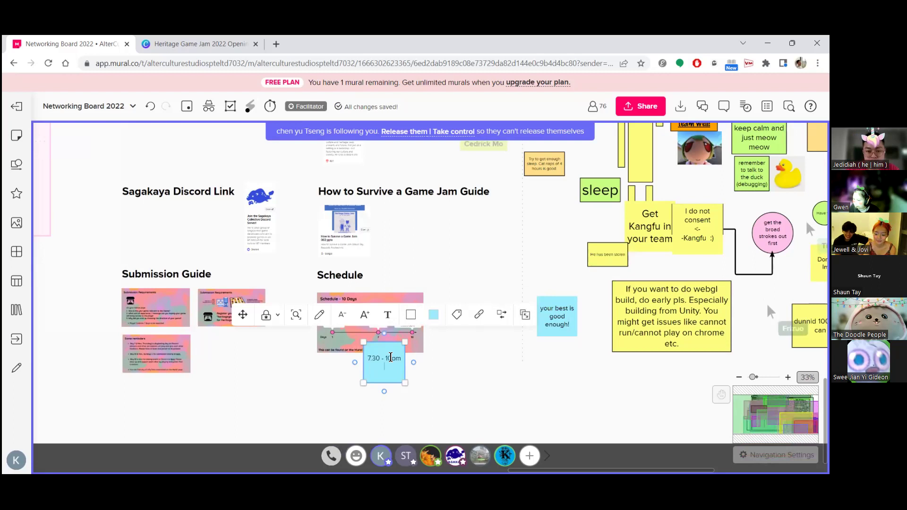
{"action": "key", "text": "BackSpace"}
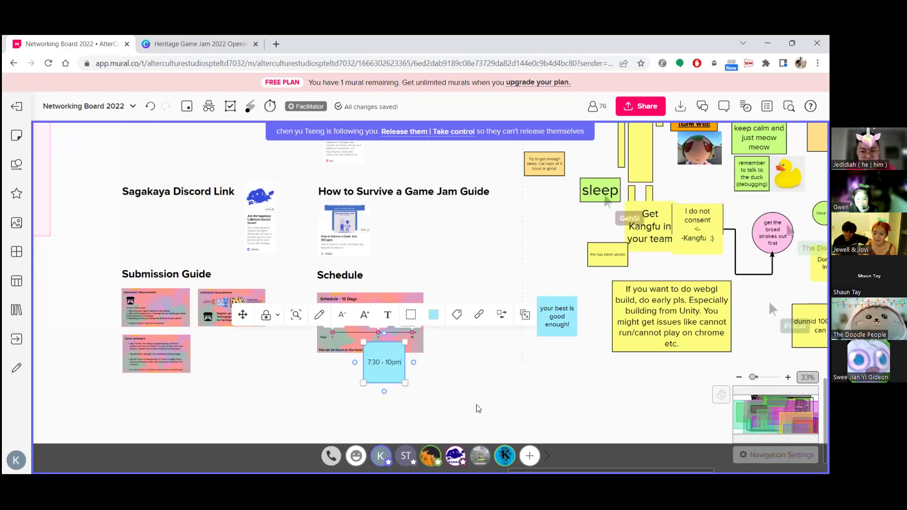
- Shrink the time note to about 83 px and lock it for facilitators only
{"action": "left_click", "coordinate": [403, 379]}
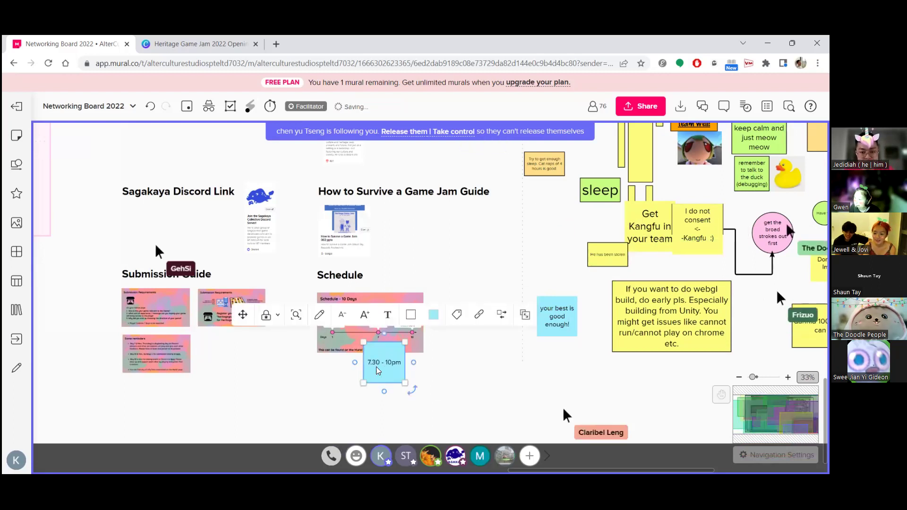
{"action": "left_click_drag", "start_coordinate": [404, 381], "coordinate": [379, 301]}
{"action": "left_click", "coordinate": [806, 369]}
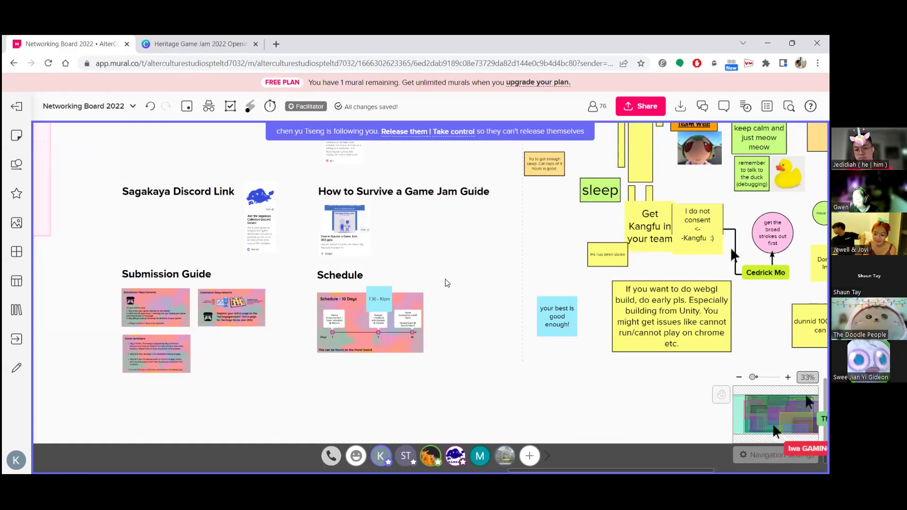
{"action": "left_click_drag", "start_coordinate": [391, 288], "coordinate": [387, 307]}
{"action": "right_click", "coordinate": [520, 290]}
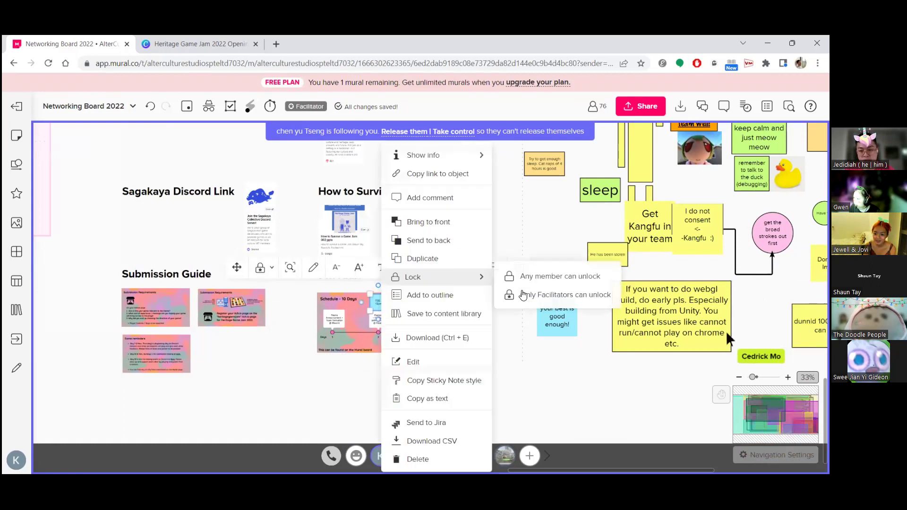
{"action": "left_click", "coordinate": [523, 296]}
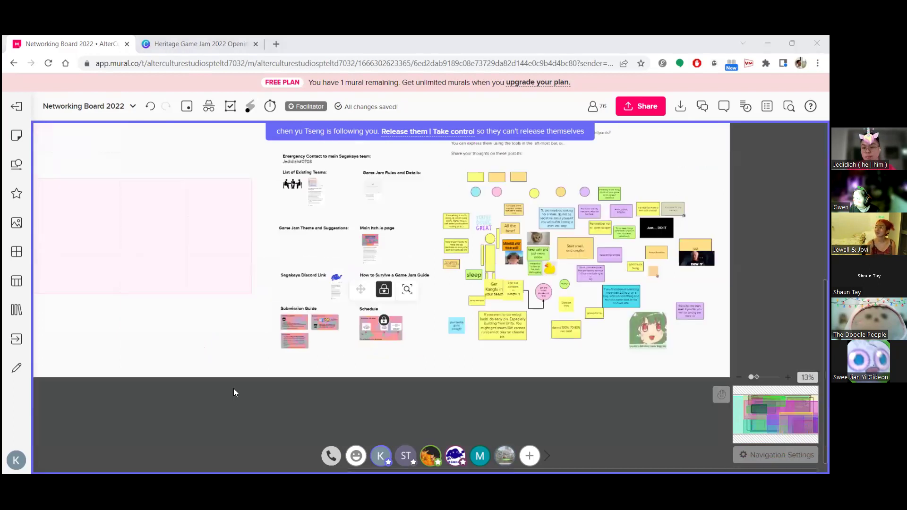
- Zoom to fit the whole networking board, then zoom out to 8%
{"action": "key", "text": "shift+1"}
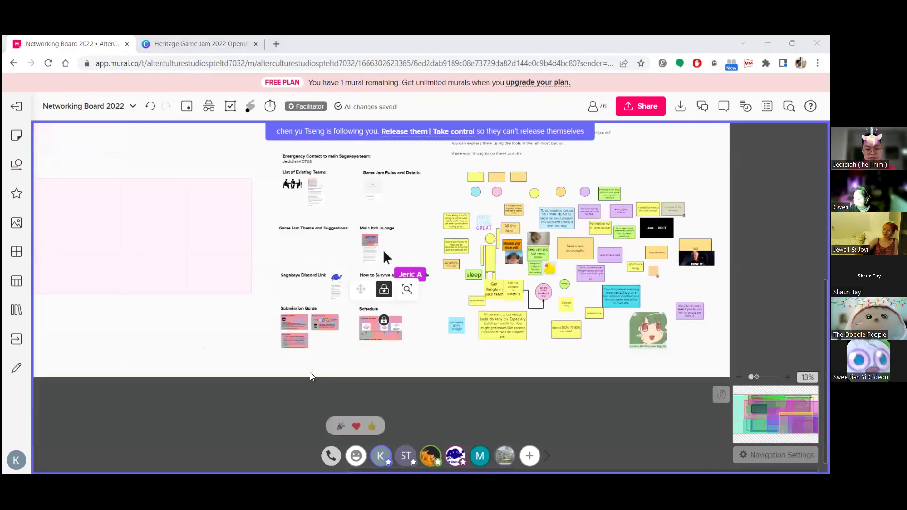
{"action": "scroll", "coordinate": [241, 390], "scroll_direction": "down", "scroll_amount": 3}
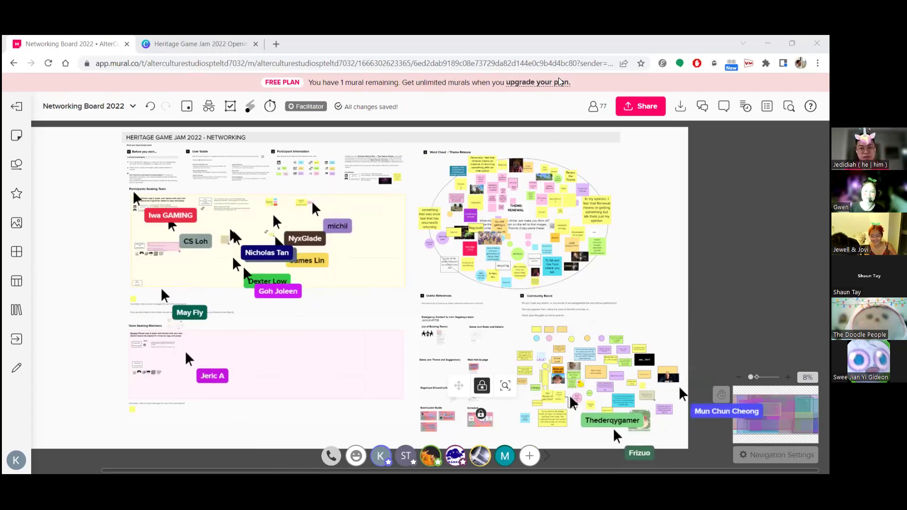
- Zoom in to 16%, back out to 12%, and pan to the board title
{"action": "left_click", "coordinate": [249, 320]}
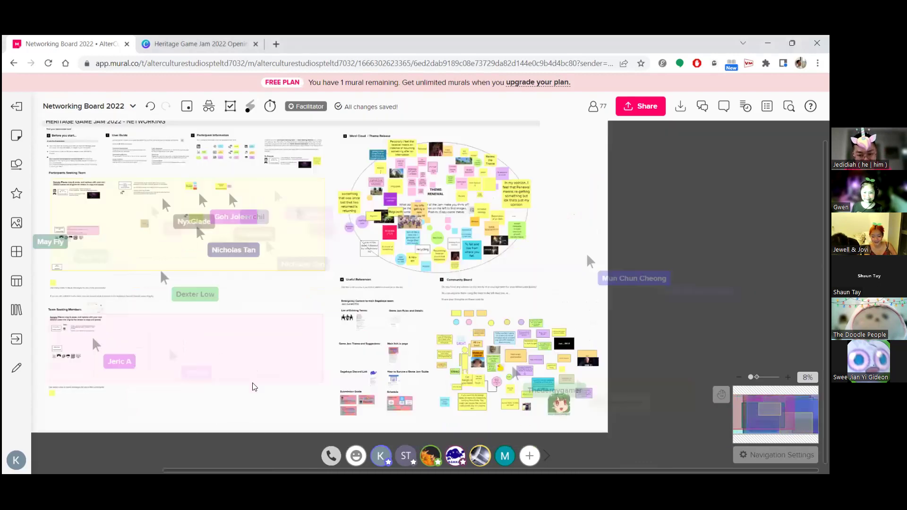
{"action": "scroll", "coordinate": [252, 387], "scroll_direction": "right", "scroll_amount": 3}
{"action": "scroll", "coordinate": [252, 387], "scroll_direction": "right", "scroll_amount": 1}
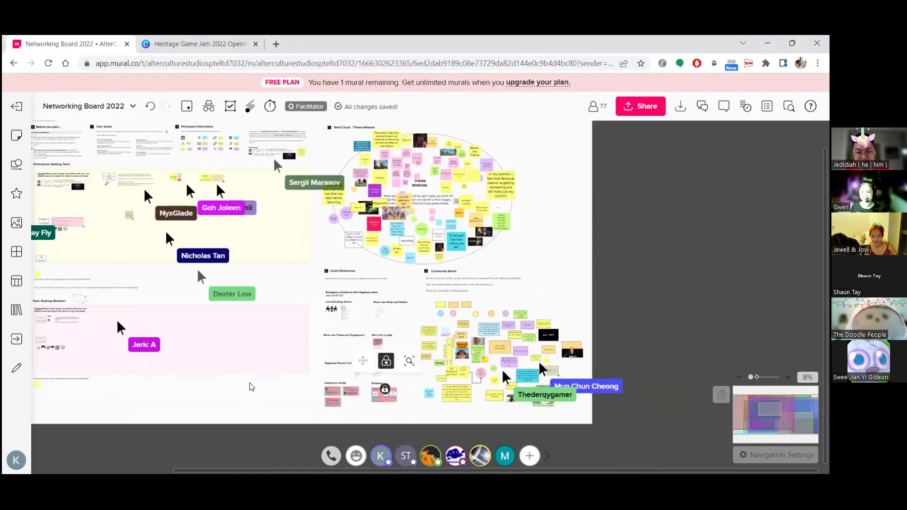
{"action": "scroll", "coordinate": [290, 339], "scroll_direction": "up", "scroll_amount": 1}
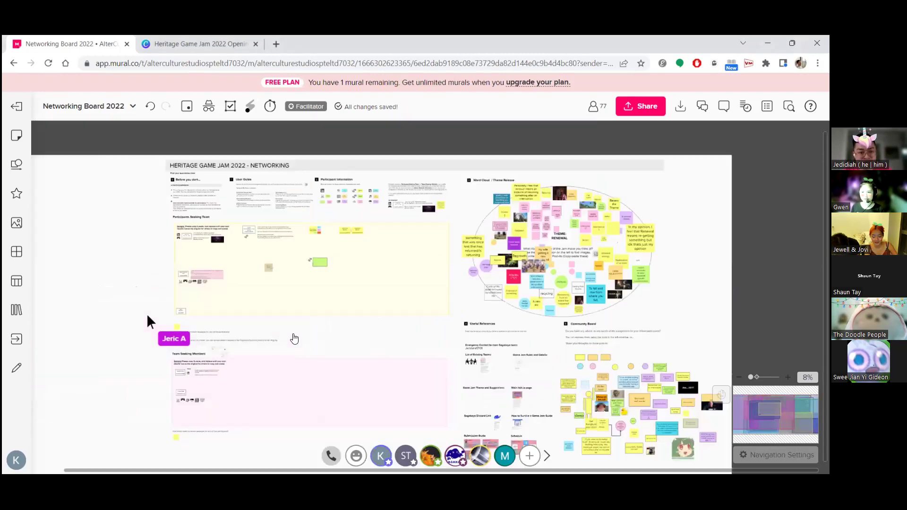
{"action": "scroll", "coordinate": [298, 334], "scroll_direction": "up", "scroll_amount": 1}
{"action": "scroll", "coordinate": [393, 330], "scroll_direction": "up", "scroll_amount": 1}
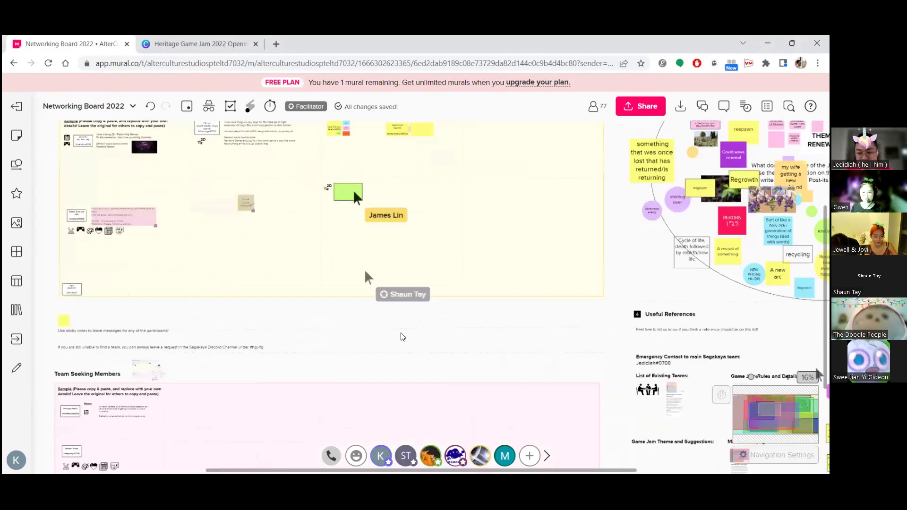
{"action": "scroll", "coordinate": [403, 336], "scroll_direction": "up", "scroll_amount": 1}
{"action": "scroll", "coordinate": [387, 350], "scroll_direction": "down", "scroll_amount": 1}
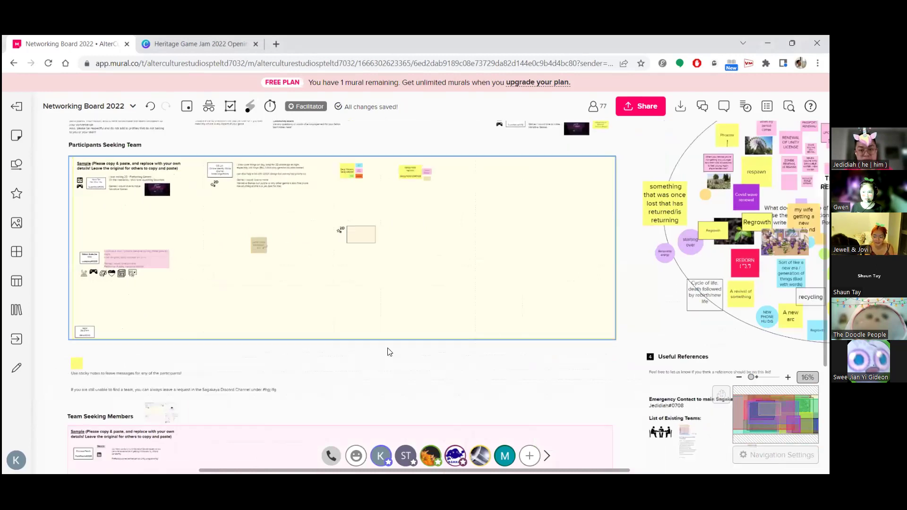
{"action": "scroll", "coordinate": [392, 359], "scroll_direction": "down", "scroll_amount": 1}
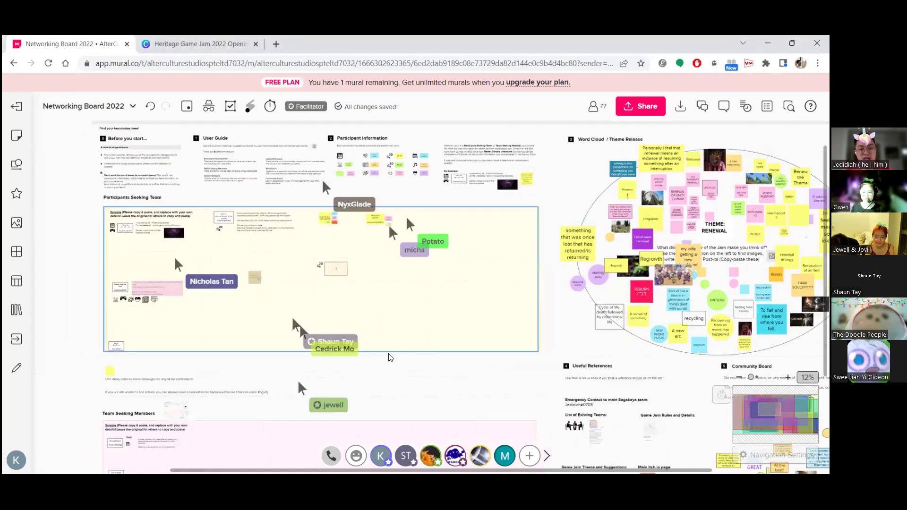
{"action": "scroll", "coordinate": [408, 373], "scroll_direction": "down", "scroll_amount": 1}
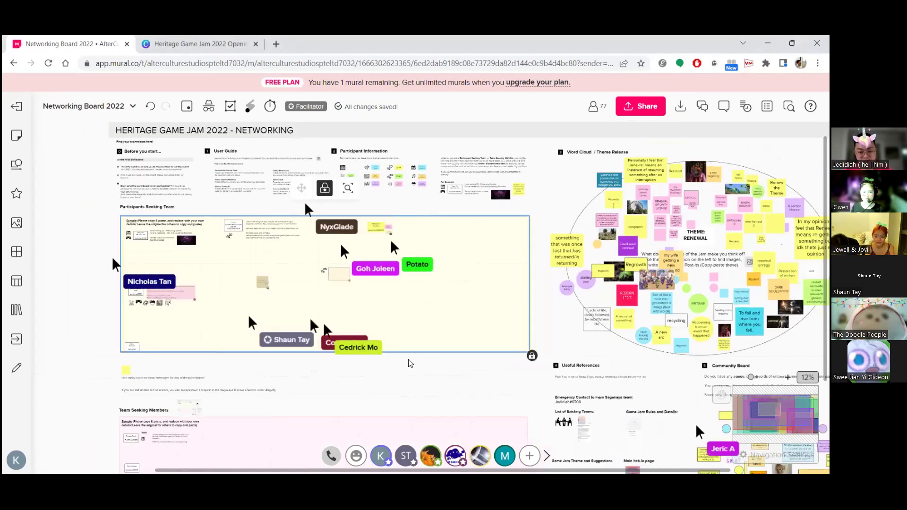
{"action": "scroll", "coordinate": [416, 392], "scroll_direction": "right", "scroll_amount": 1}
{"action": "scroll", "coordinate": [416, 392], "scroll_direction": "up", "scroll_amount": 1}
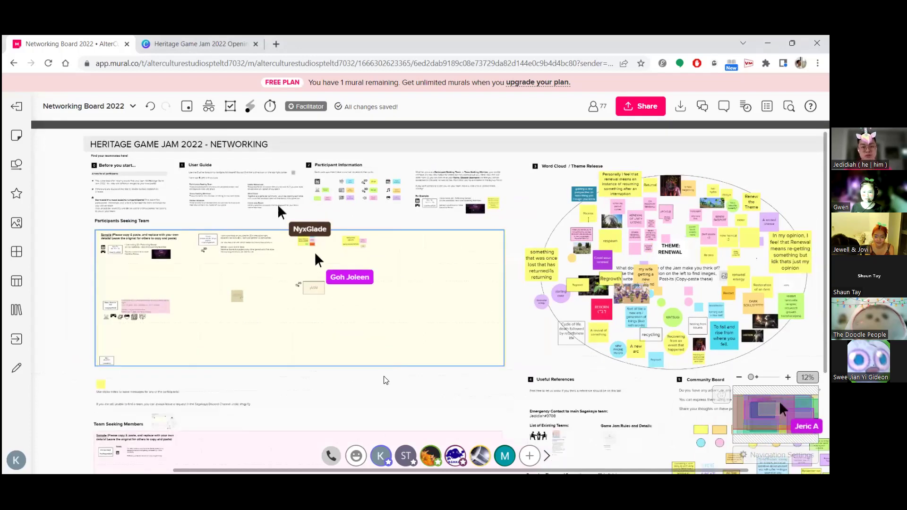
{"action": "scroll", "coordinate": [371, 387], "scroll_direction": "right", "scroll_amount": 2}
{"action": "scroll", "coordinate": [371, 388], "scroll_direction": "up", "scroll_amount": 1}
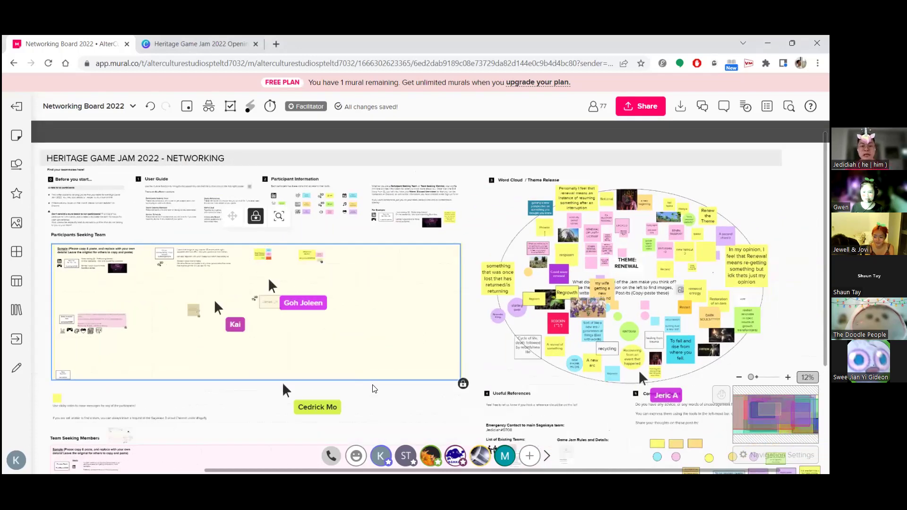